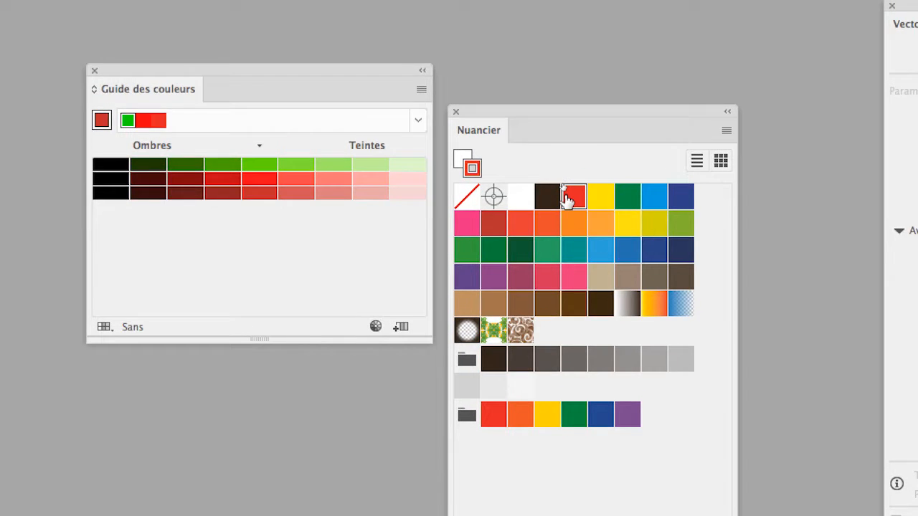
Step: Try orange, red and yellow Nuancier swatches as the base colour for the Guide des couleurs
{"action": "left_click", "coordinate": [572, 222]}
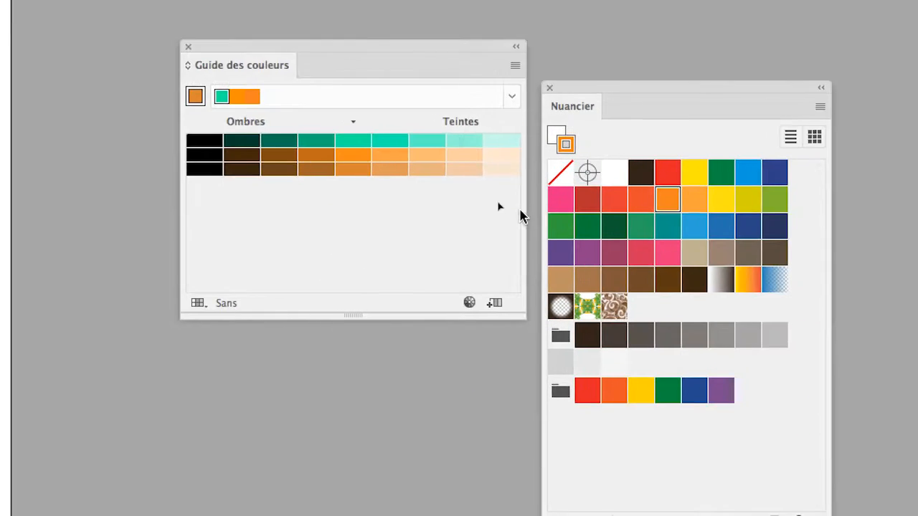
{"action": "left_click", "coordinate": [773, 268]}
{"action": "left_click", "coordinate": [578, 195]}
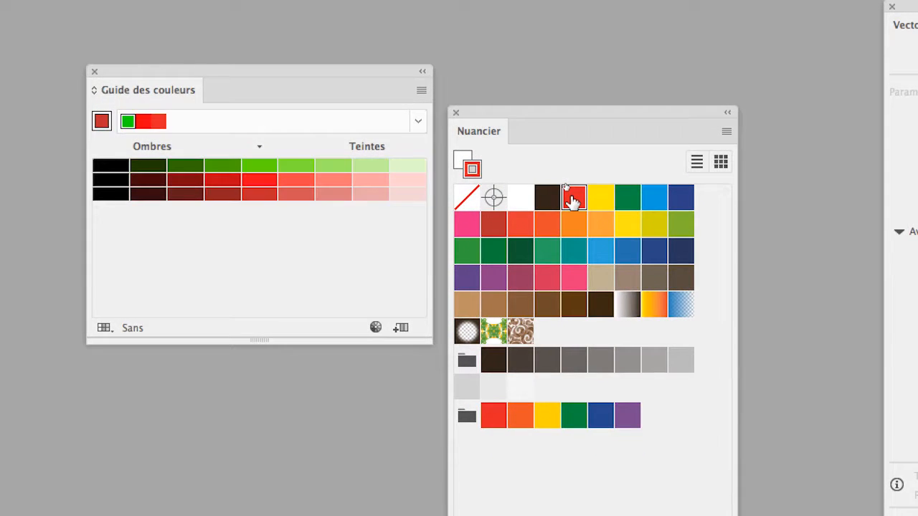
{"action": "left_click", "coordinate": [608, 195]}
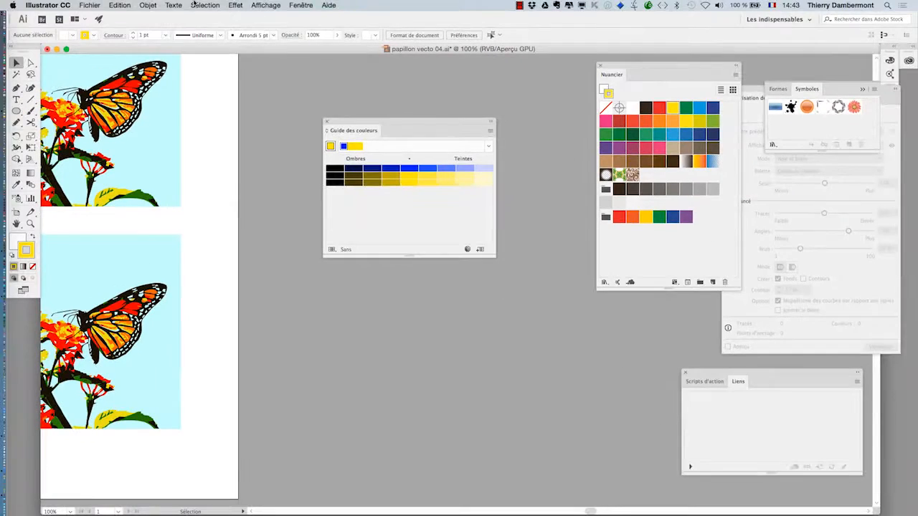
Step: Check which colour mode the document uses
{"action": "left_click", "coordinate": [89, 5]}
{"action": "mouse_move", "coordinate": [112, 3]}
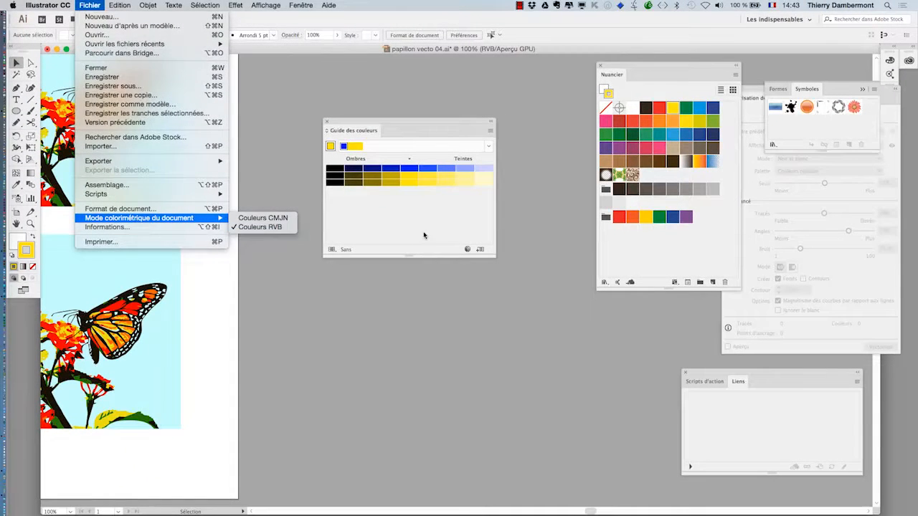
{"action": "left_click", "coordinate": [451, 262]}
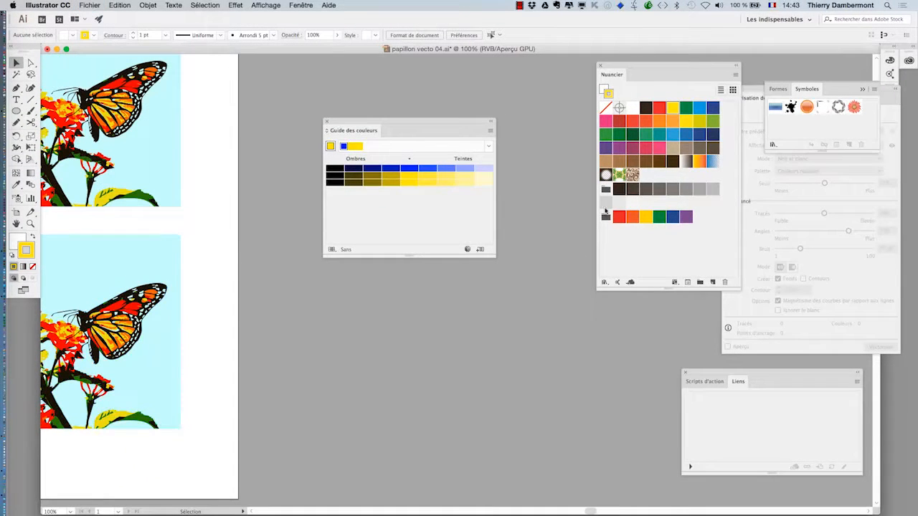
Step: Load the default RVB de base swatch library and enlarge its panel between the Guide des couleurs and the Nuancier
{"action": "left_click_drag", "start_coordinate": [459, 121], "coordinate": [384, 94]}
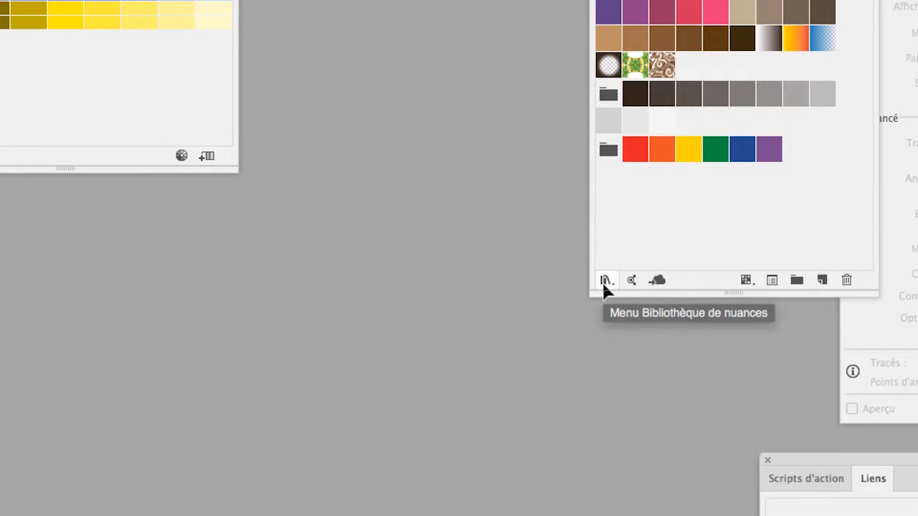
{"action": "left_click", "coordinate": [603, 283]}
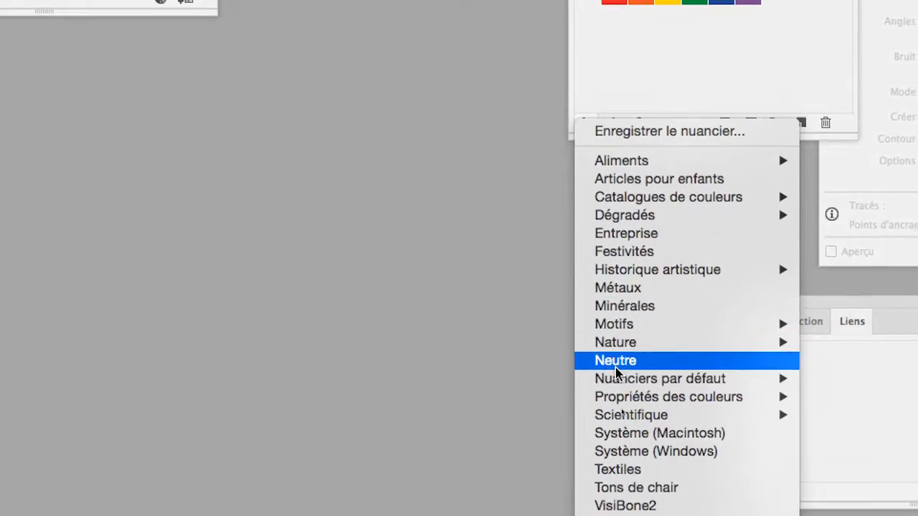
{"action": "mouse_move", "coordinate": [677, 419]}
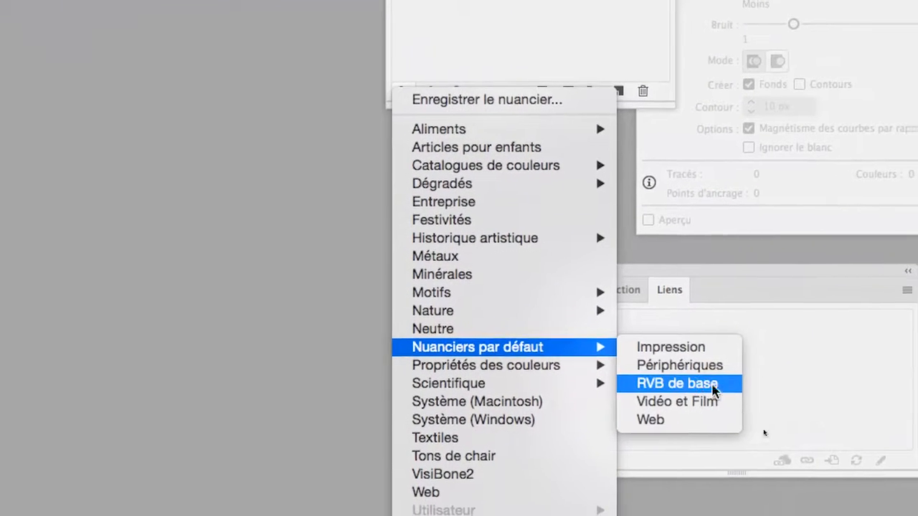
{"action": "left_click", "coordinate": [738, 403]}
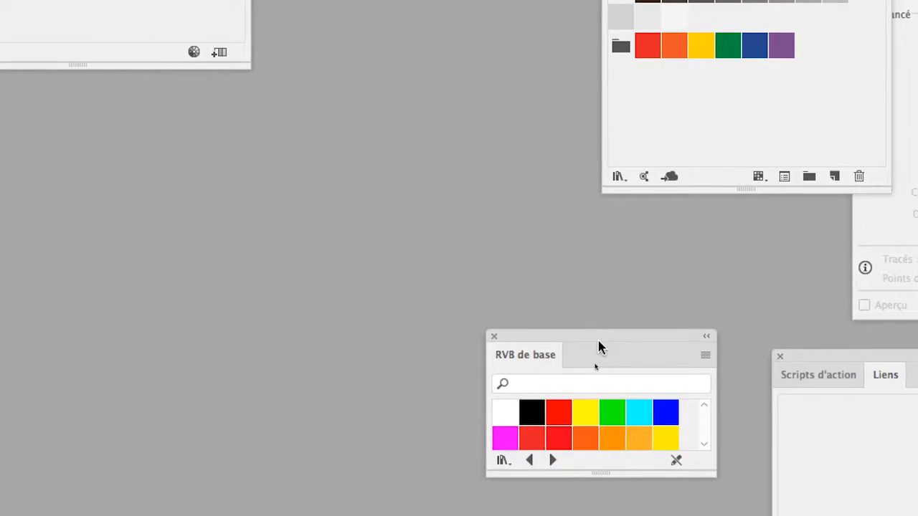
{"action": "left_click_drag", "start_coordinate": [567, 408], "coordinate": [530, 168]}
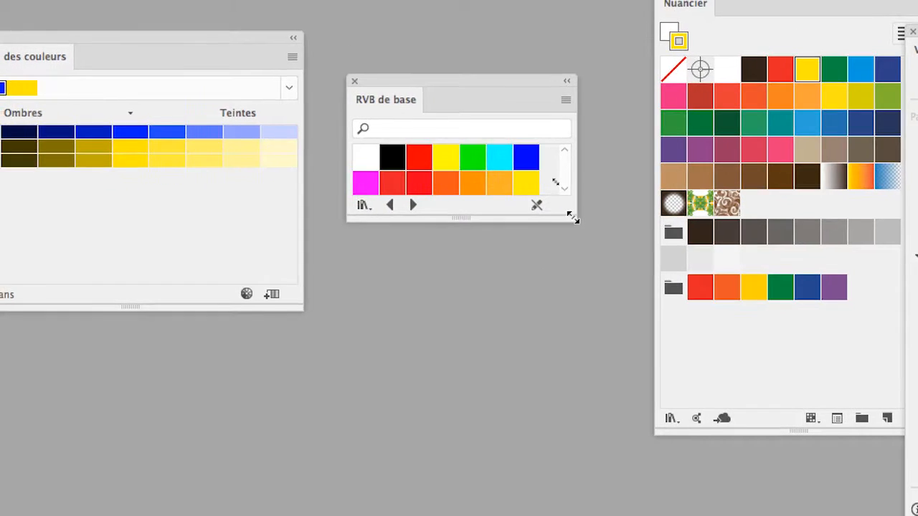
{"action": "left_click_drag", "start_coordinate": [575, 224], "coordinate": [597, 479]}
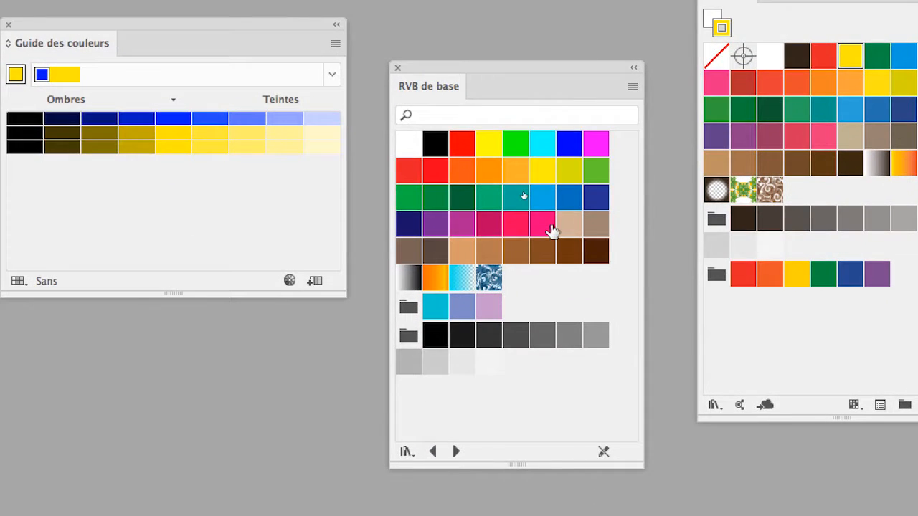
Step: Try pink, green, cyan, purple, dark green and blue RVB de base swatches as base colour, finishing on light orange
{"action": "left_click", "coordinate": [484, 65]}
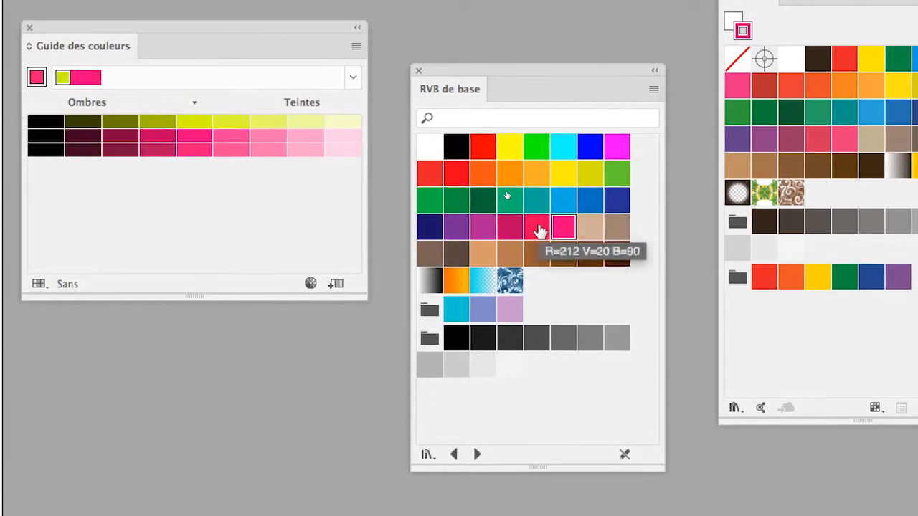
{"action": "left_click", "coordinate": [528, 243]}
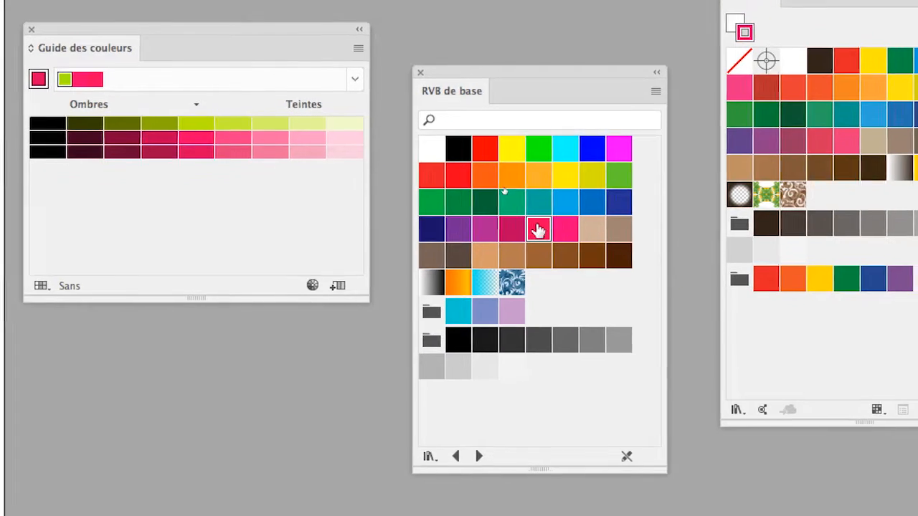
{"action": "left_click", "coordinate": [500, 193]}
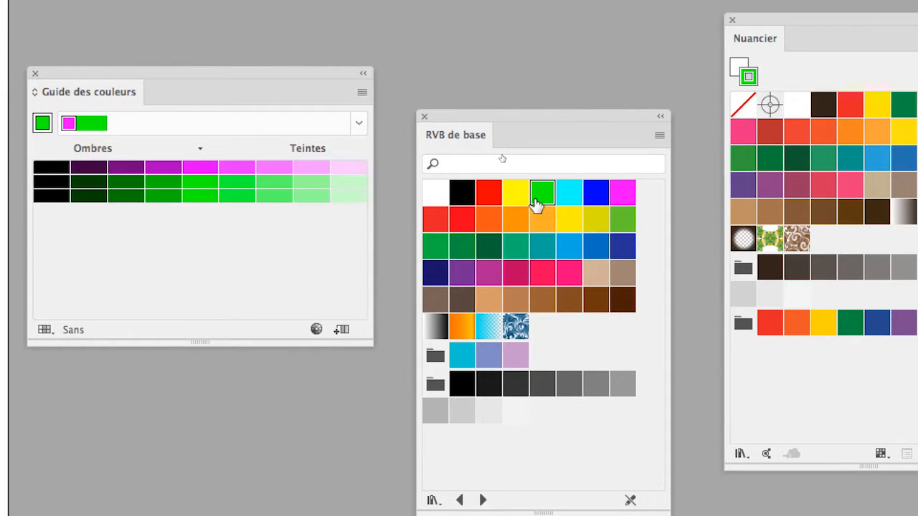
{"action": "left_click", "coordinate": [567, 202]}
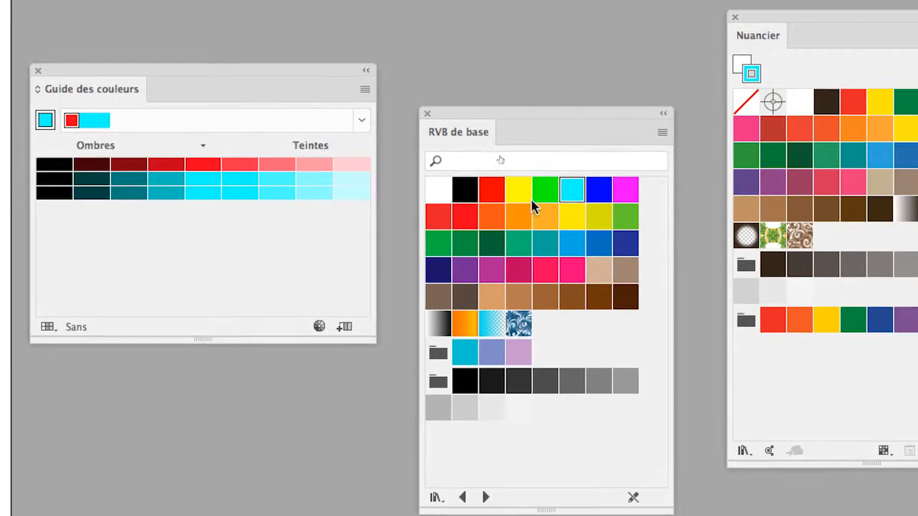
{"action": "left_click", "coordinate": [530, 205]}
{"action": "left_click", "coordinate": [493, 277]}
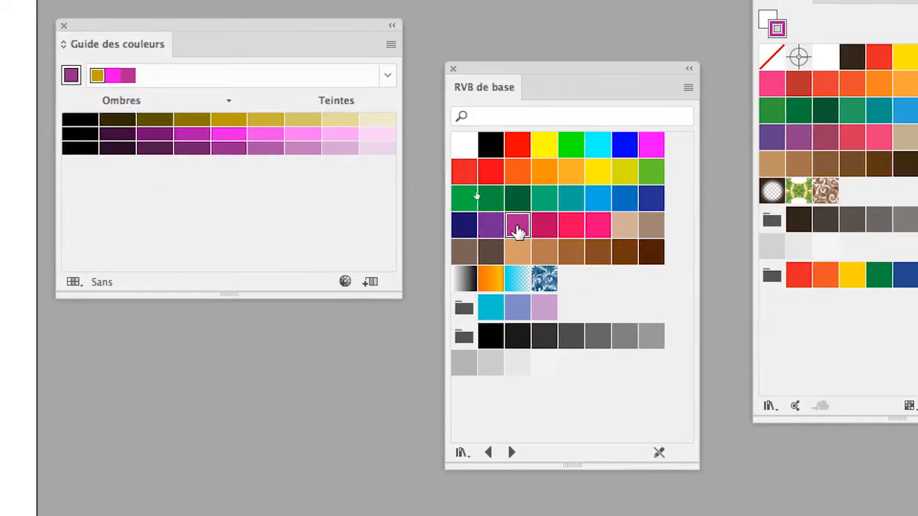
{"action": "left_click", "coordinate": [491, 207]}
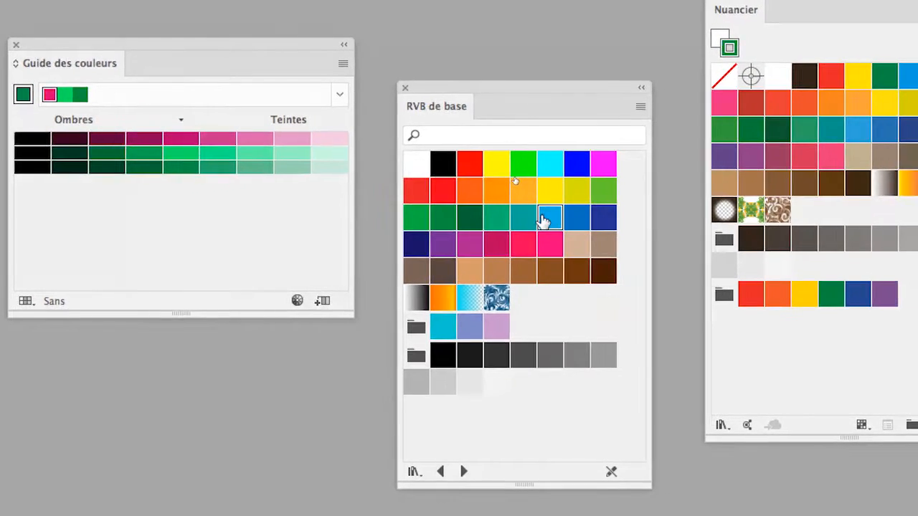
{"action": "left_click", "coordinate": [609, 216]}
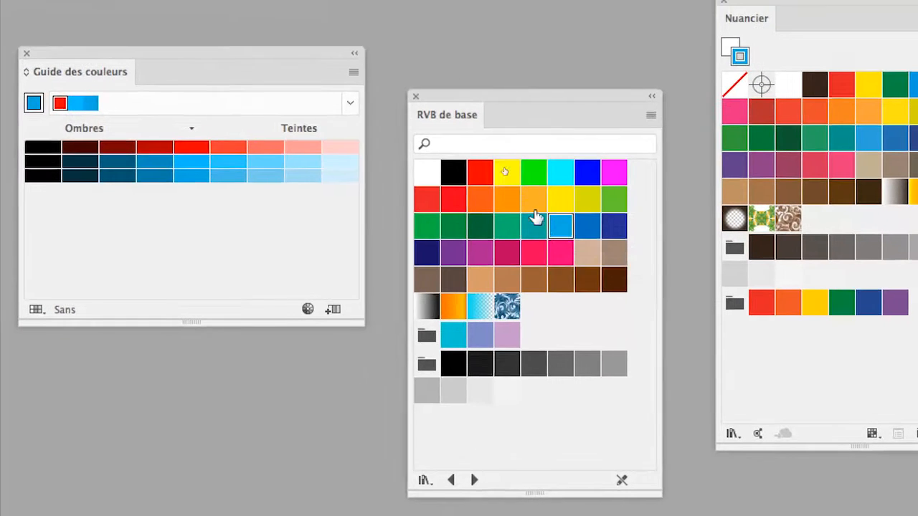
{"action": "left_click", "coordinate": [519, 190]}
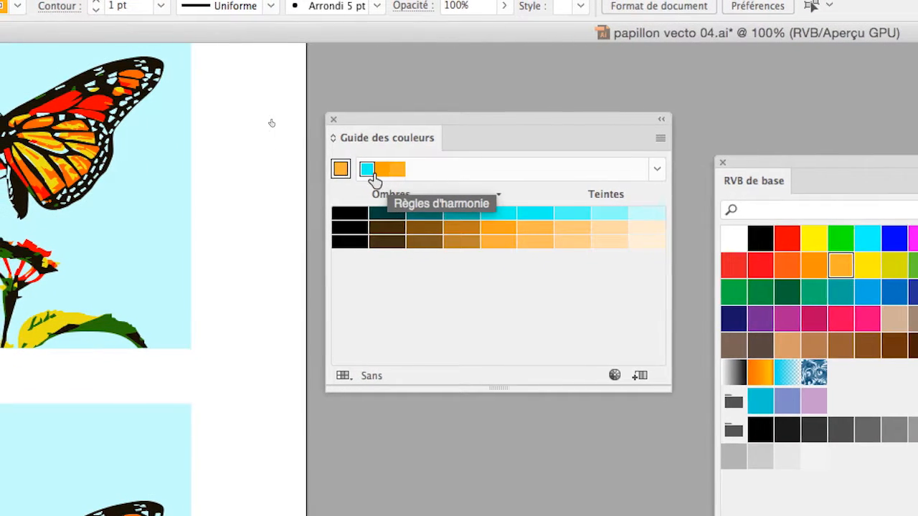
Step: Compare the colour guide's suggestions for the pink, light orange, red and violet RVB de base swatches
{"action": "left_click", "coordinate": [334, 172]}
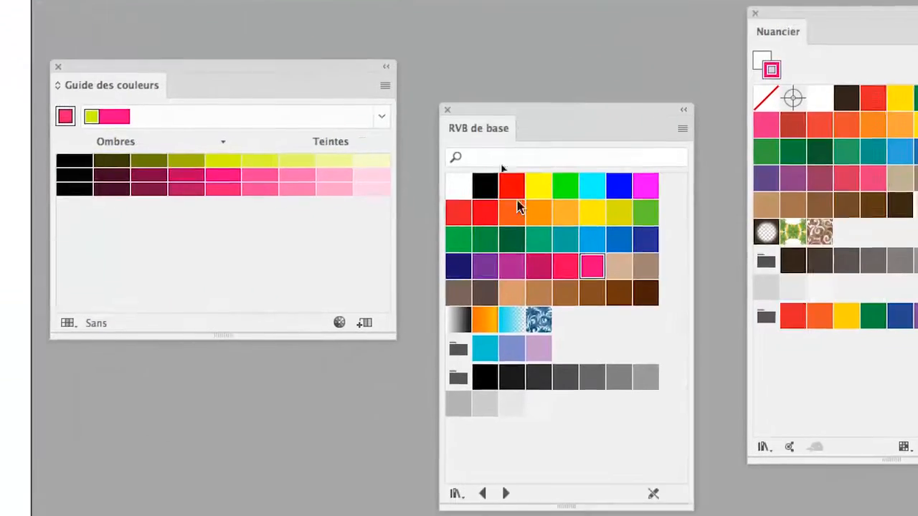
{"action": "left_click", "coordinate": [583, 213]}
{"action": "left_click", "coordinate": [561, 212]}
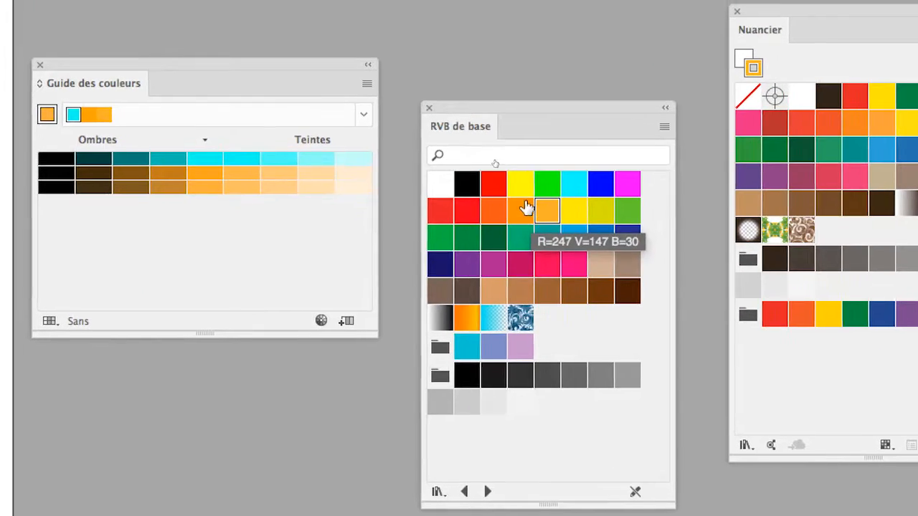
{"action": "left_click", "coordinate": [521, 185]}
{"action": "left_click", "coordinate": [494, 211]}
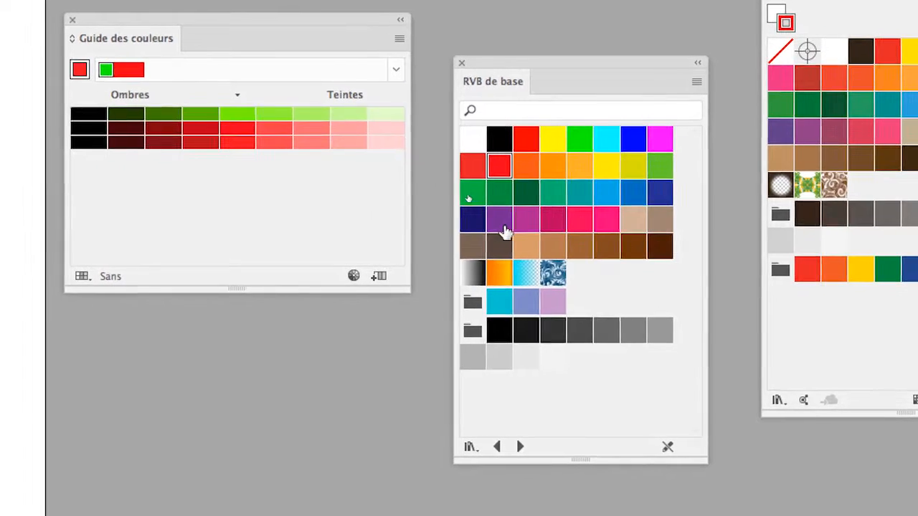
{"action": "left_click", "coordinate": [506, 260]}
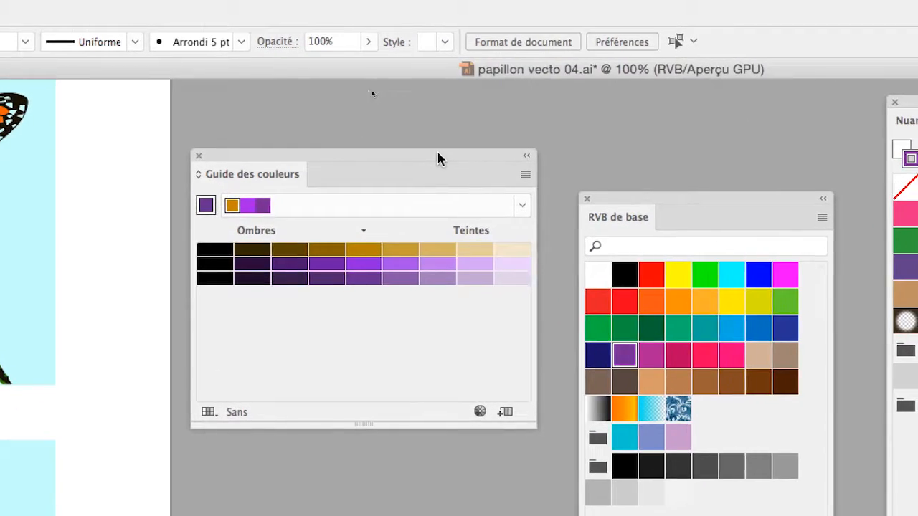
Step: Reposition the Guide des couleurs, pick the tan RVB de base swatch and apply the Complémentaires 2 harmony rule
{"action": "left_click_drag", "start_coordinate": [312, 22], "coordinate": [333, 108]}
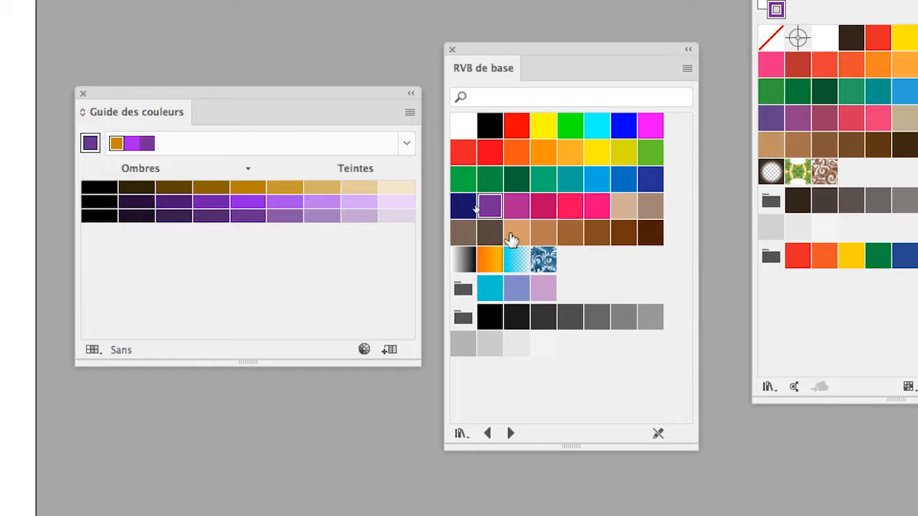
{"action": "left_click", "coordinate": [638, 319]}
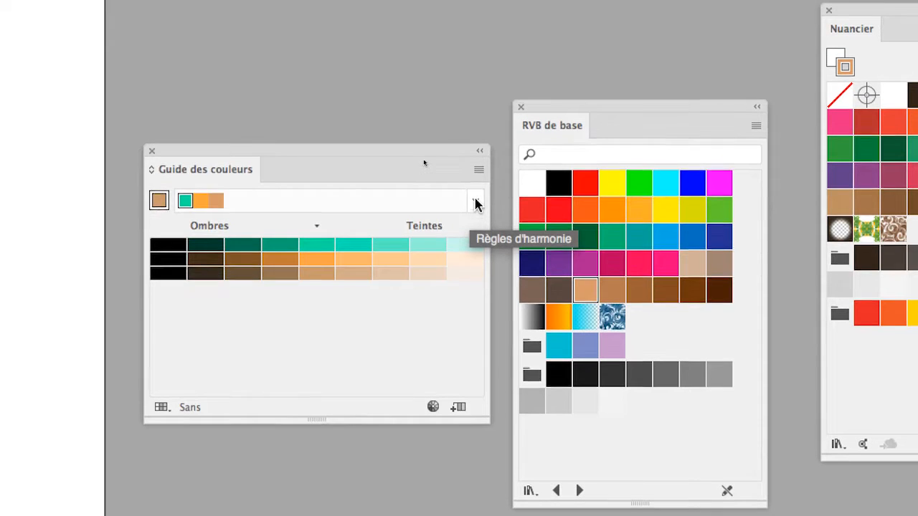
{"action": "left_click", "coordinate": [475, 201]}
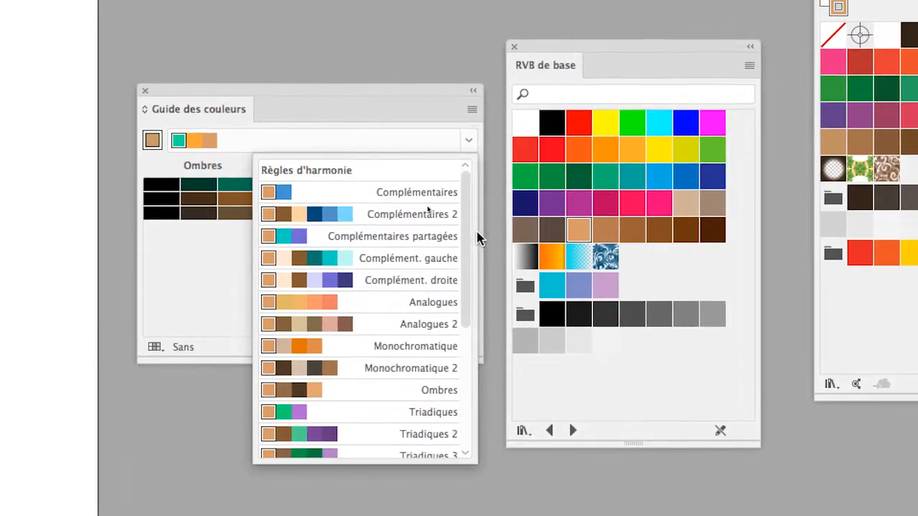
{"action": "scroll", "coordinate": [488, 272], "scroll_direction": "down", "scroll_amount": 5}
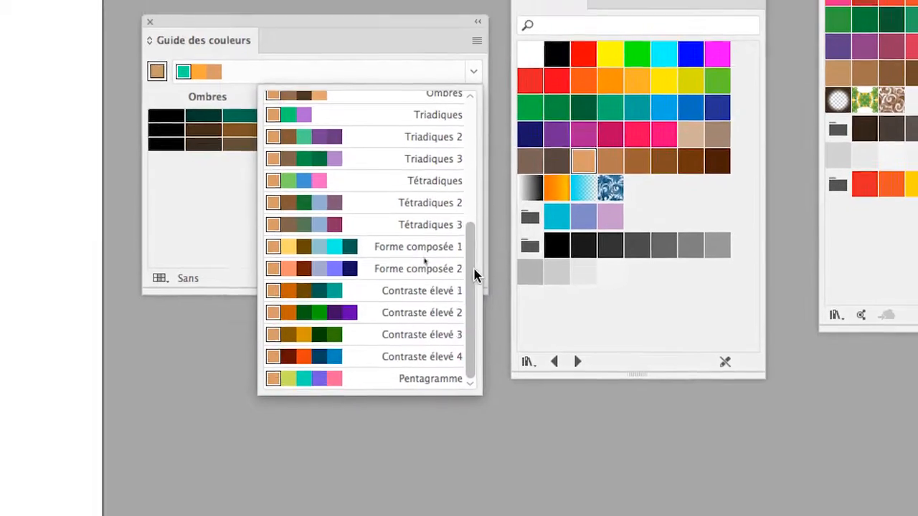
{"action": "left_click_drag", "start_coordinate": [482, 253], "coordinate": [500, 143]}
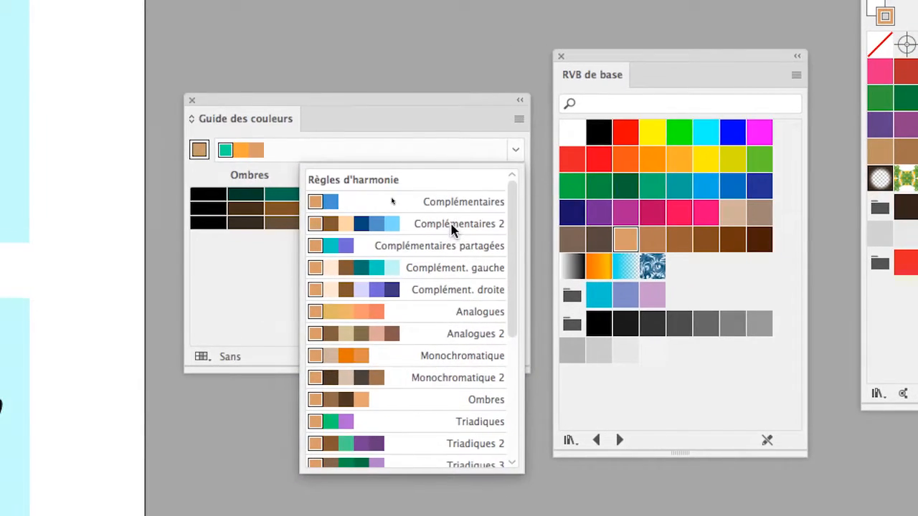
{"action": "left_click", "coordinate": [401, 223]}
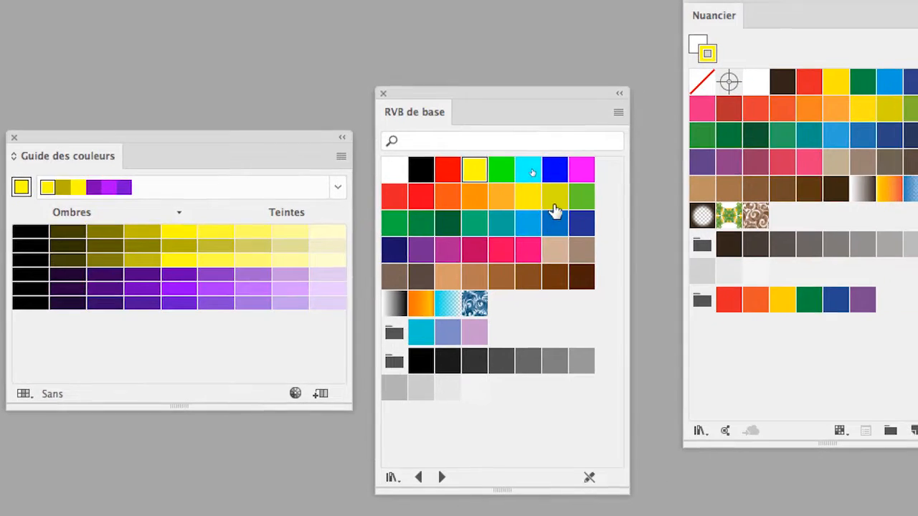
Step: Test the Complémentaires 2 harmony on the olive yellow, blue and pink RVB de base swatches, finishing on light green
{"action": "left_click", "coordinate": [554, 198]}
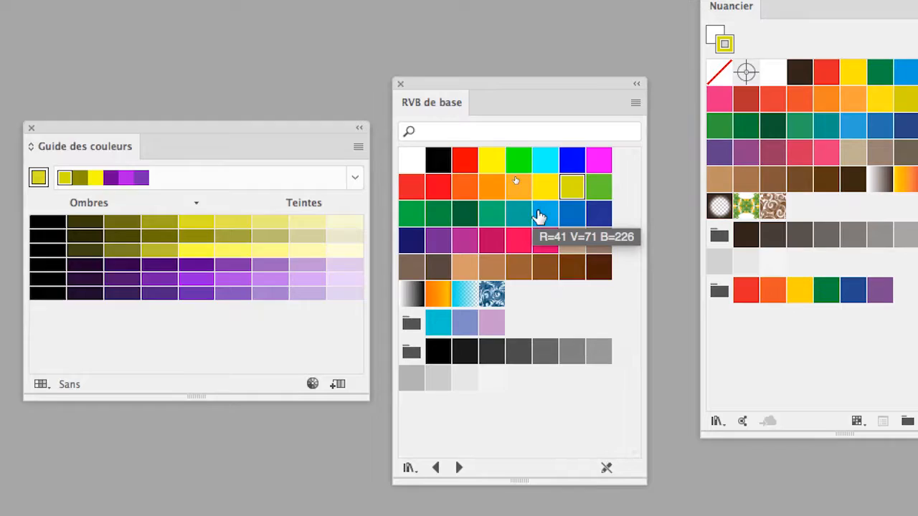
{"action": "left_click", "coordinate": [607, 217]}
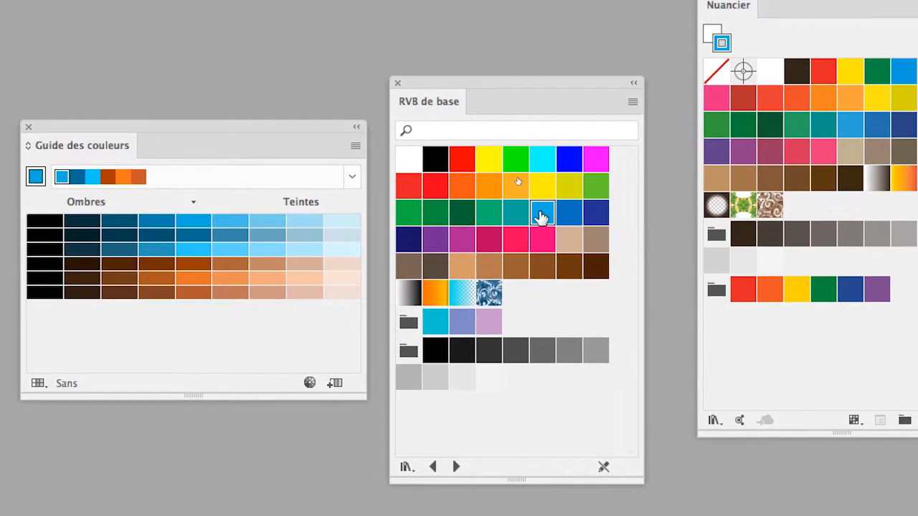
{"action": "left_click", "coordinate": [542, 236]}
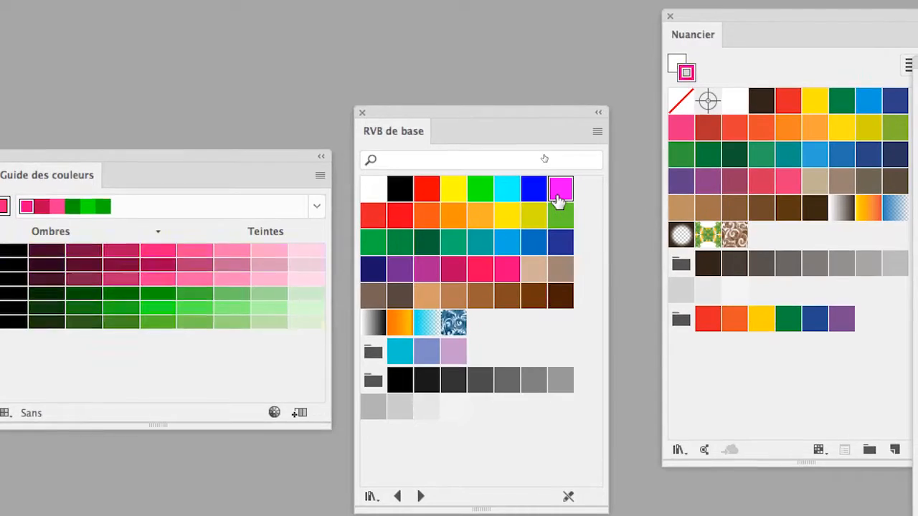
{"action": "left_click", "coordinate": [600, 123]}
{"action": "left_click", "coordinate": [601, 151]}
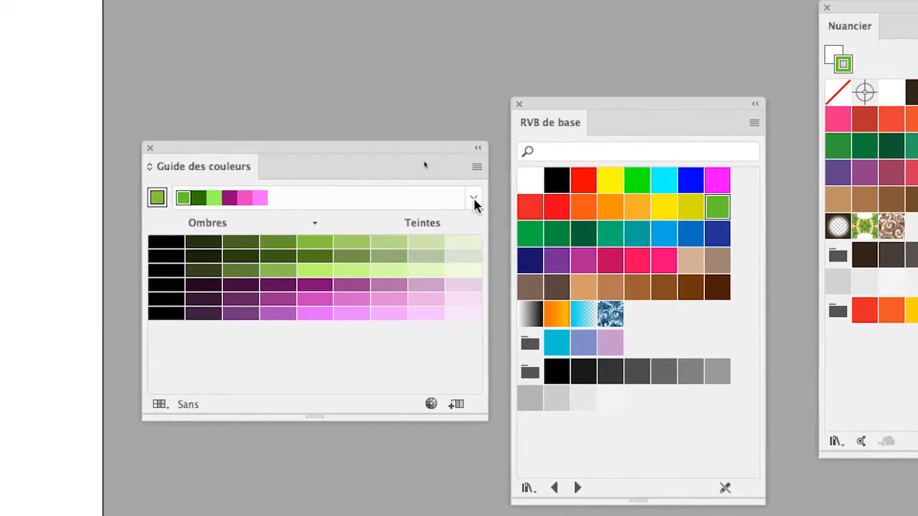
Step: Apply the Tétradiques 3 harmony rule to the light green base colour in the Guide des couleurs
{"action": "left_click", "coordinate": [318, 192]}
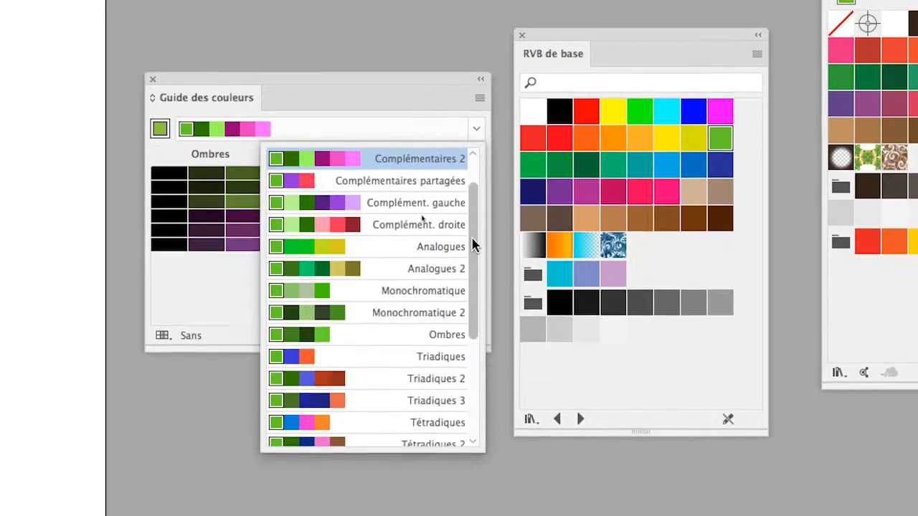
{"action": "scroll", "coordinate": [472, 246], "scroll_direction": "down", "scroll_amount": 3}
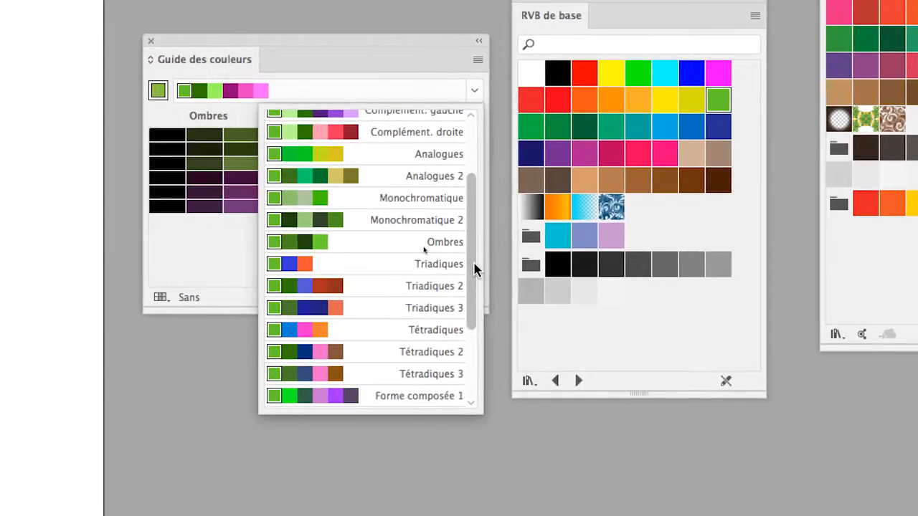
{"action": "left_click_drag", "start_coordinate": [505, 311], "coordinate": [507, 338]}
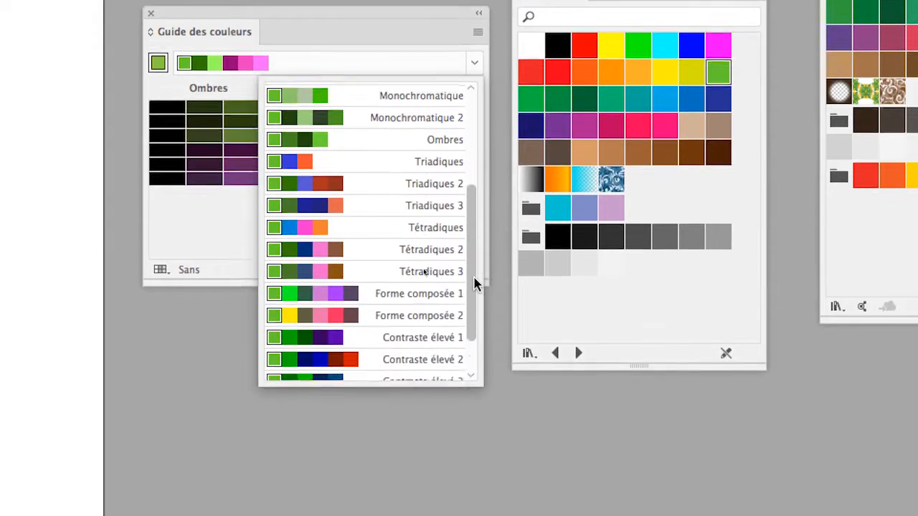
{"action": "left_click_drag", "start_coordinate": [474, 283], "coordinate": [477, 313]}
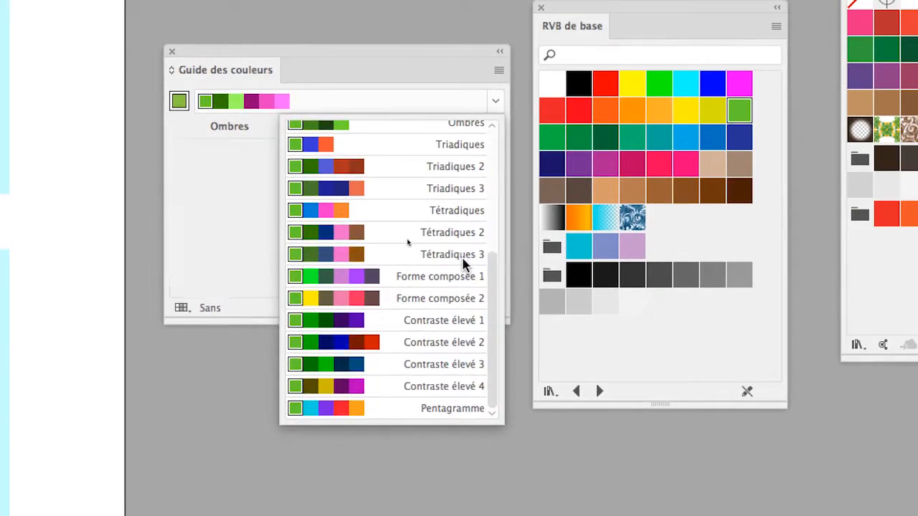
{"action": "left_click", "coordinate": [464, 265]}
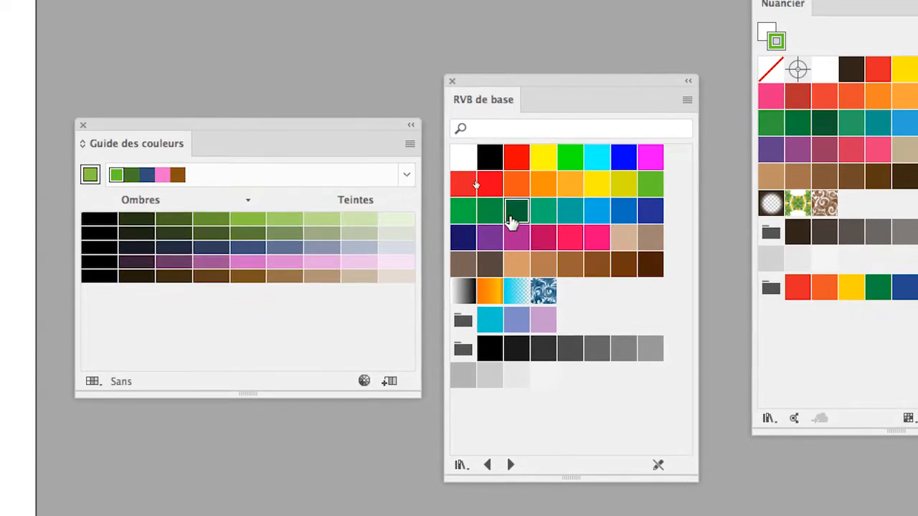
Step: Test the Tétradiques 3 harmony on the dark green, magenta-purple and medium green RVB de base swatches, and reposition the Guide des couleurs
{"action": "left_click", "coordinate": [511, 215]}
{"action": "left_click", "coordinate": [514, 235]}
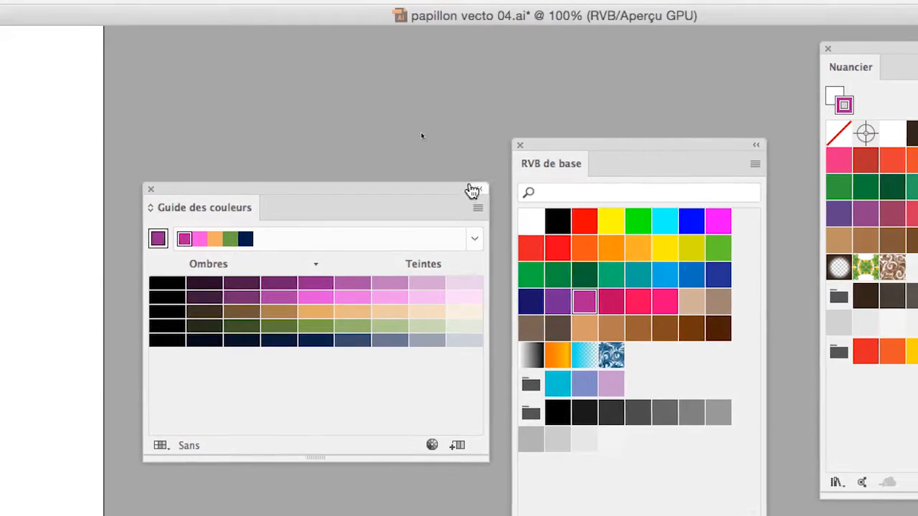
{"action": "left_click_drag", "start_coordinate": [461, 186], "coordinate": [457, 110]}
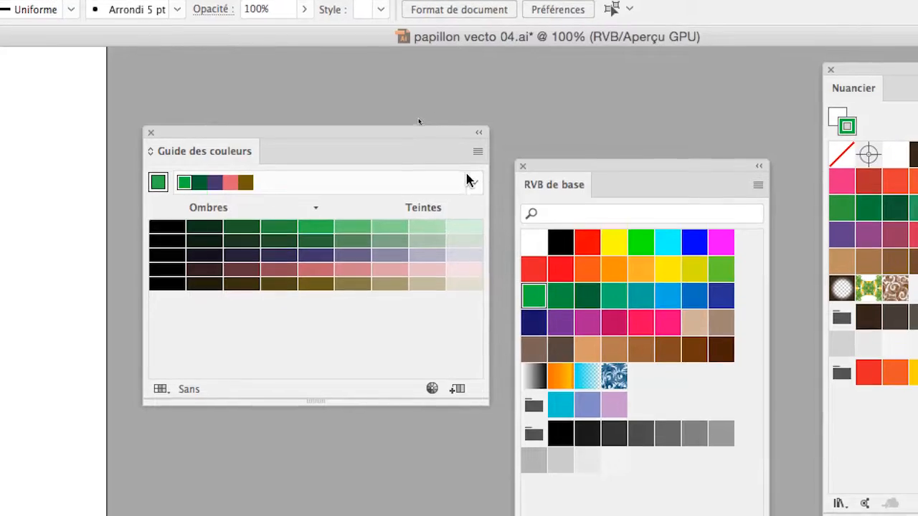
Step: Apply the Contraste élevé 2 harmony rule and try it on the orange and teal RVB de base swatches, finishing on green R=34 V=181 B=115
{"action": "left_click", "coordinate": [422, 103]}
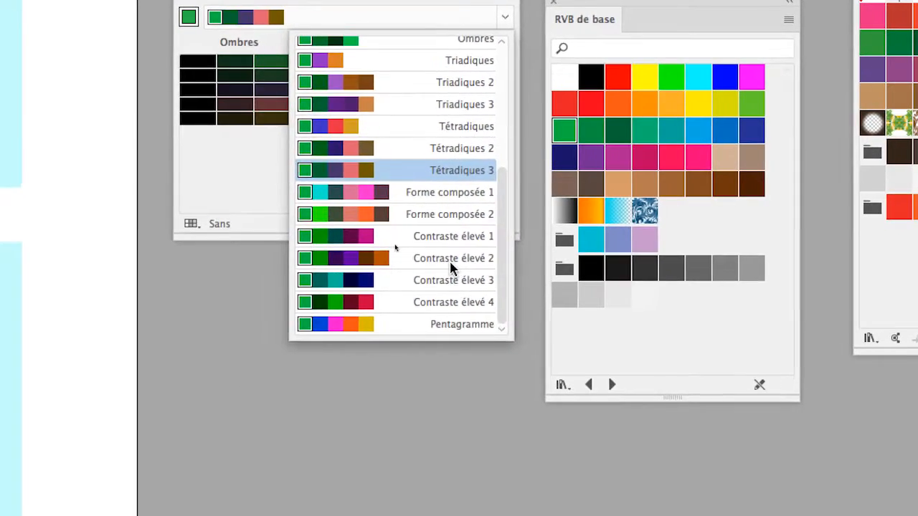
{"action": "left_click", "coordinate": [421, 418]}
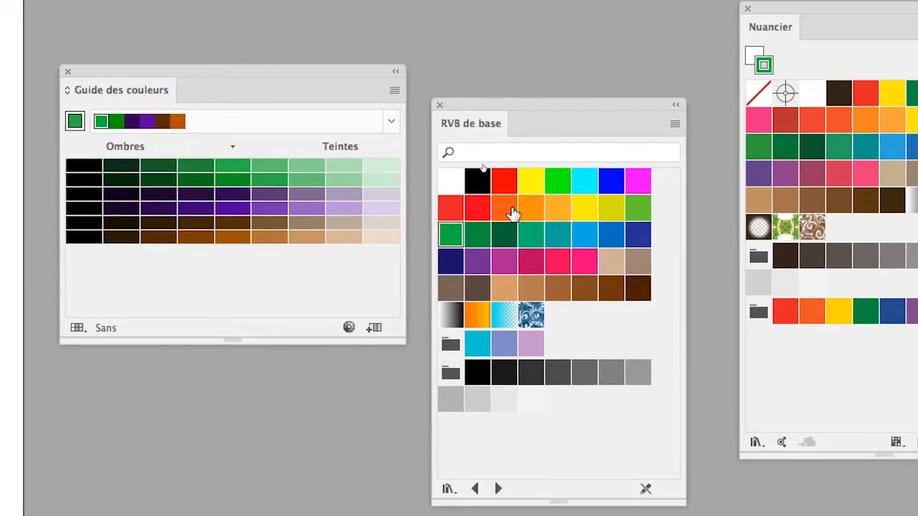
{"action": "left_click", "coordinate": [624, 107]}
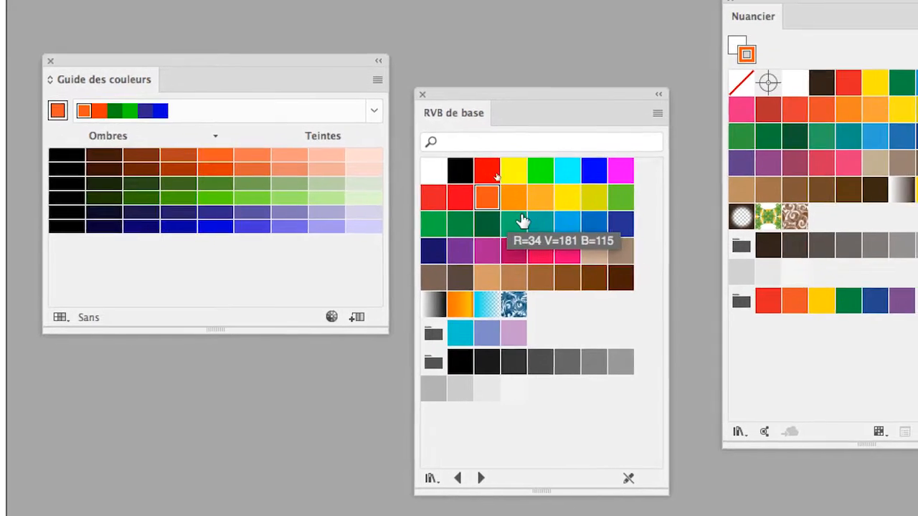
{"action": "left_click", "coordinate": [533, 238]}
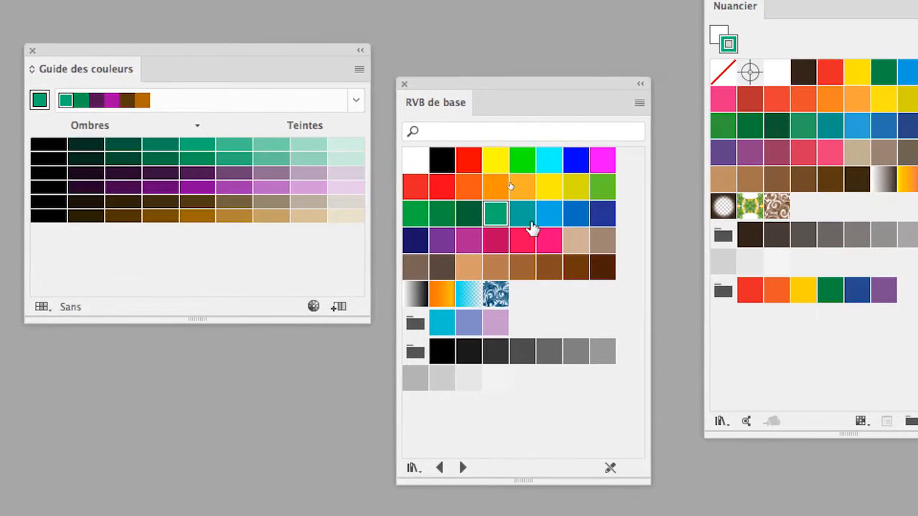
{"action": "left_click", "coordinate": [543, 220]}
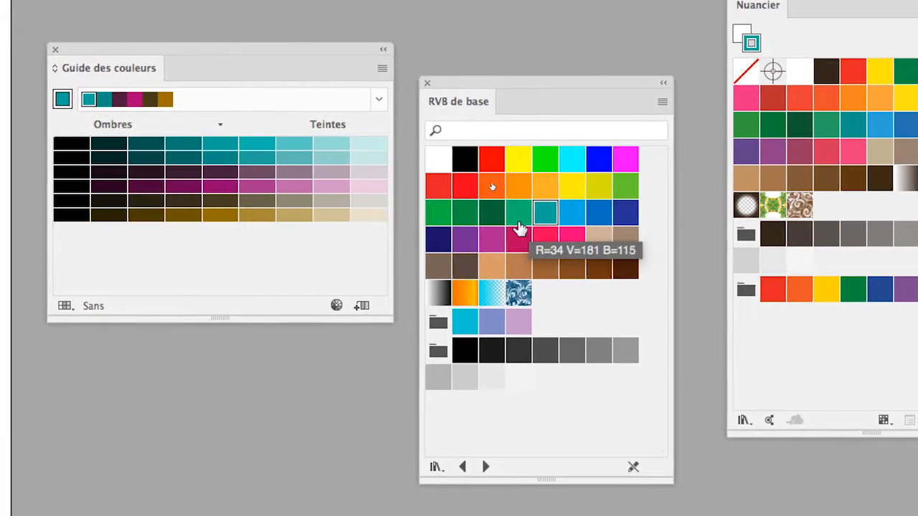
{"action": "left_click", "coordinate": [518, 219]}
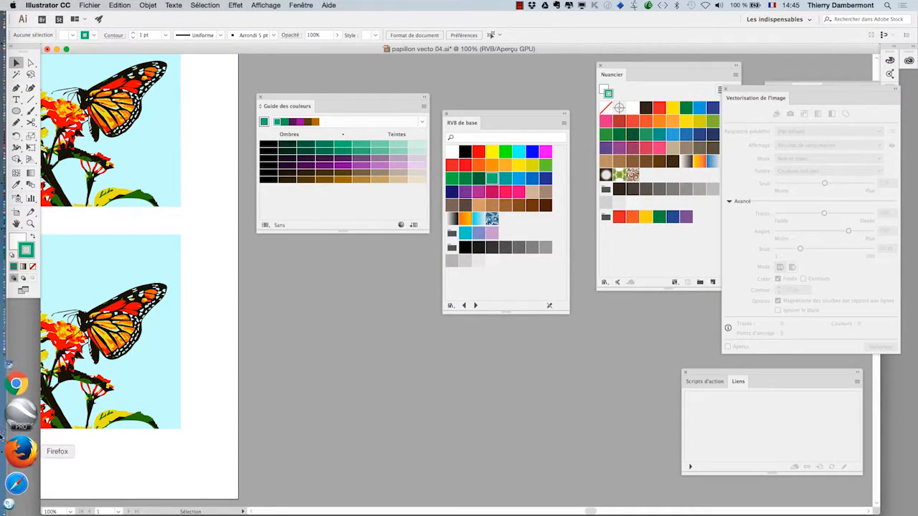
Step: Switch to Firefox, search the web for Johannes Itten using the corrected spelling, and look through the results
{"action": "left_click", "coordinate": [10, 439]}
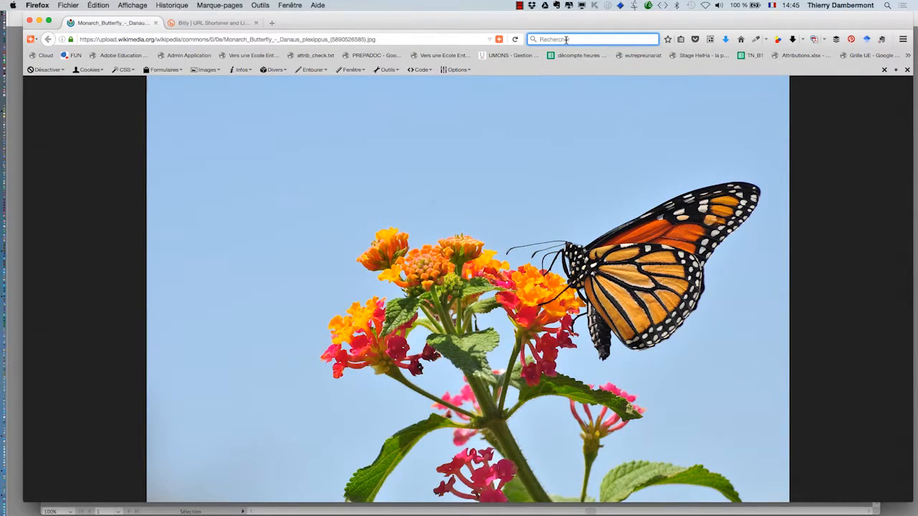
{"action": "type", "text": "johannes"}
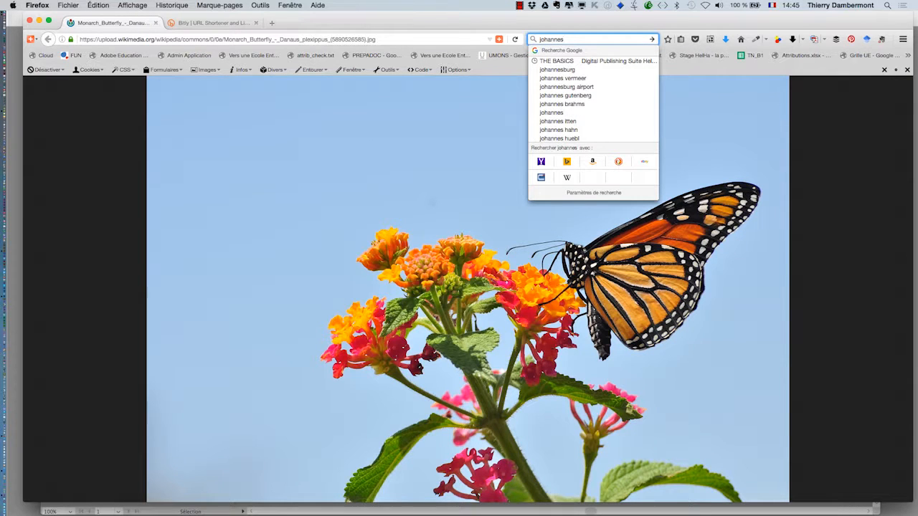
{"action": "type", "text": " iten"}
{"action": "key", "text": "Return"}
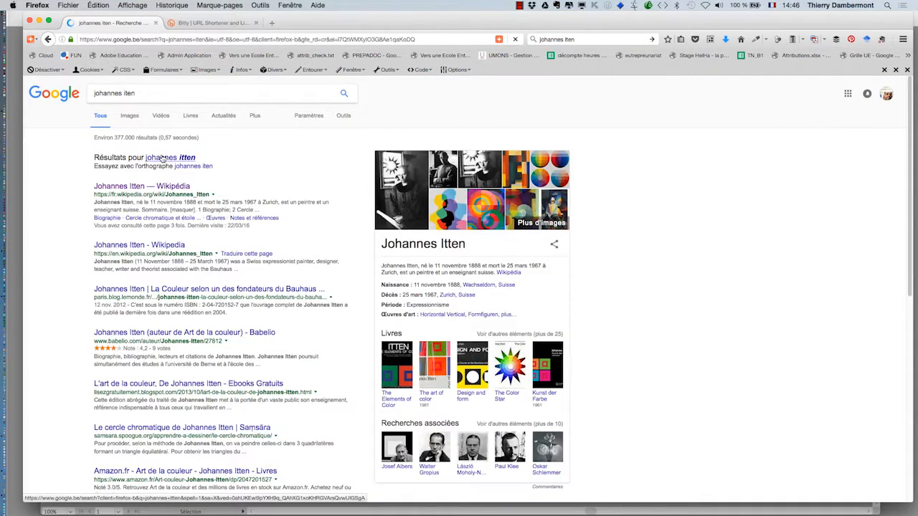
{"action": "left_click", "coordinate": [164, 157]}
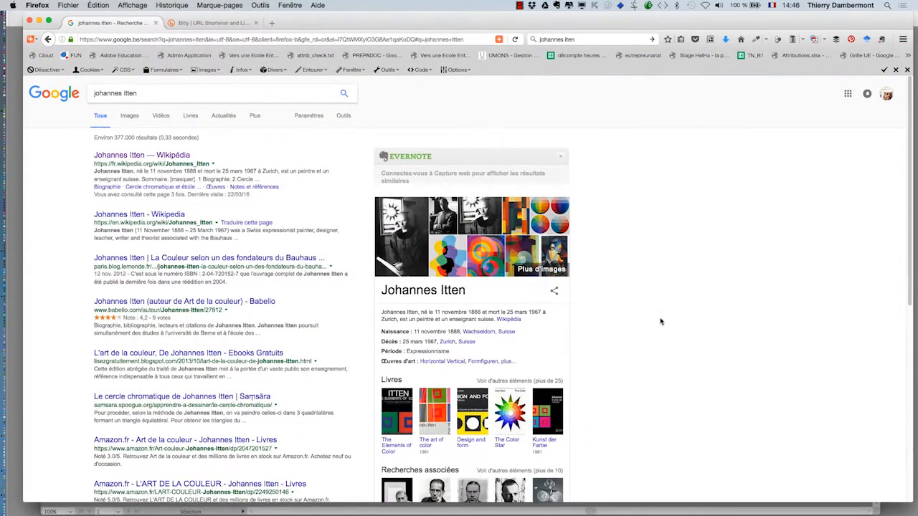
{"action": "scroll", "coordinate": [660, 321], "scroll_direction": "down", "scroll_amount": 3}
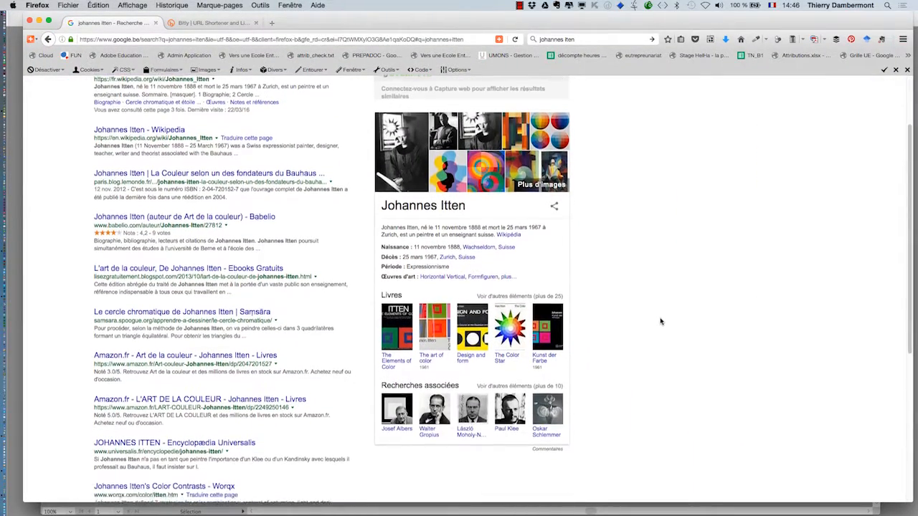
{"action": "scroll", "coordinate": [661, 322], "scroll_direction": "up", "scroll_amount": 3}
{"action": "scroll", "coordinate": [661, 322], "scroll_direction": "down", "scroll_amount": 2}
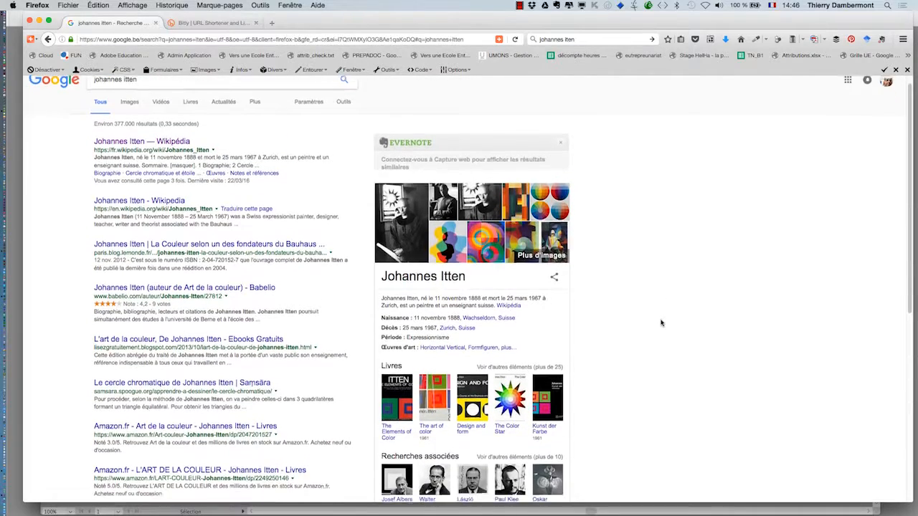
{"action": "scroll", "coordinate": [661, 323], "scroll_direction": "down", "scroll_amount": 1}
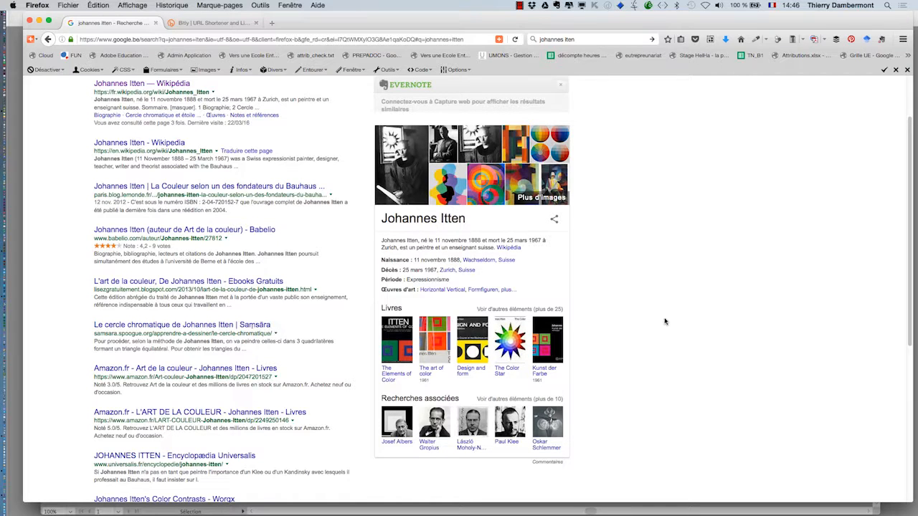
{"action": "scroll", "coordinate": [672, 324], "scroll_direction": "up", "scroll_amount": 3}
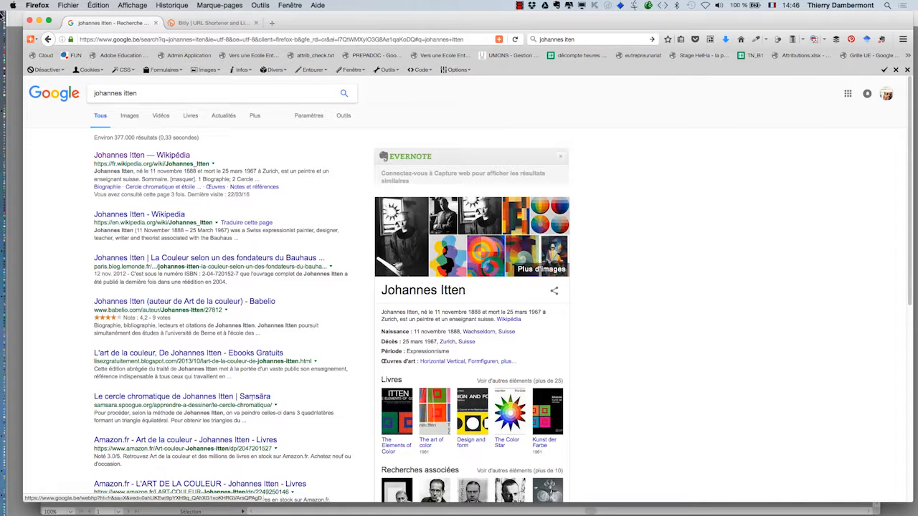
Step: Switch back to Illustrator, reposition the RVB de base panel and set Etapes to 6 in the Guide des couleurs options
{"action": "key", "text": "super+Tab"}
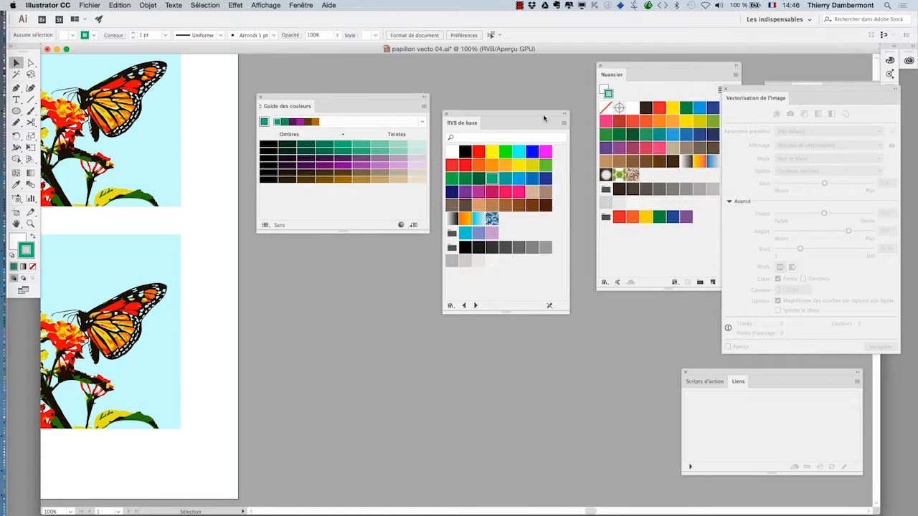
{"action": "left_click_drag", "start_coordinate": [530, 114], "coordinate": [527, 72]}
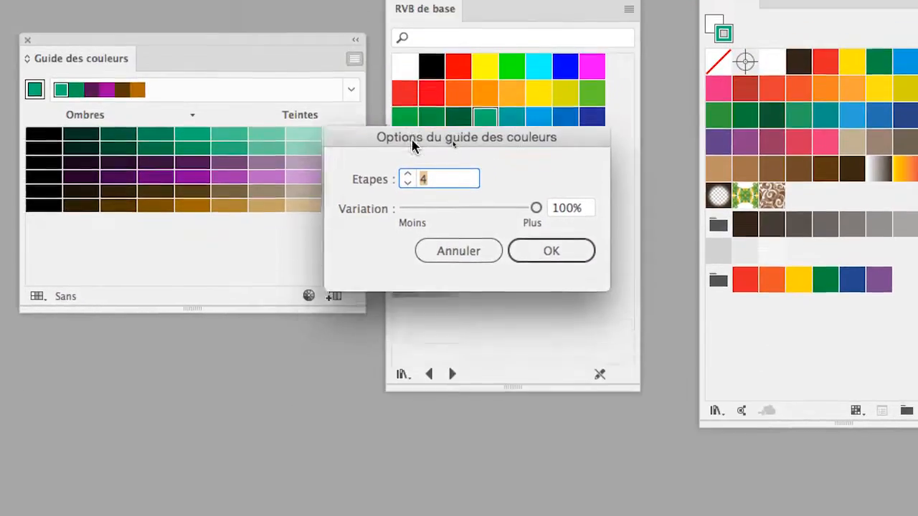
{"action": "left_click_drag", "start_coordinate": [412, 143], "coordinate": [279, 39]}
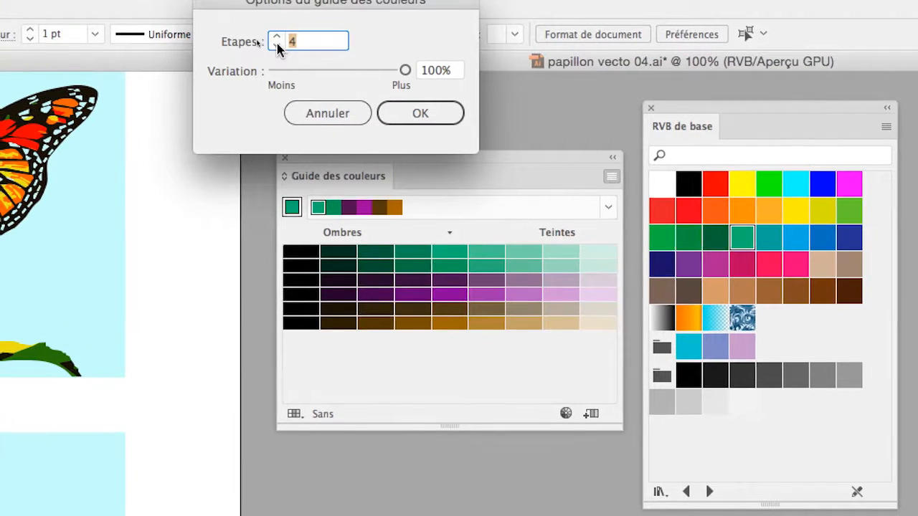
{"action": "left_click", "coordinate": [277, 47]}
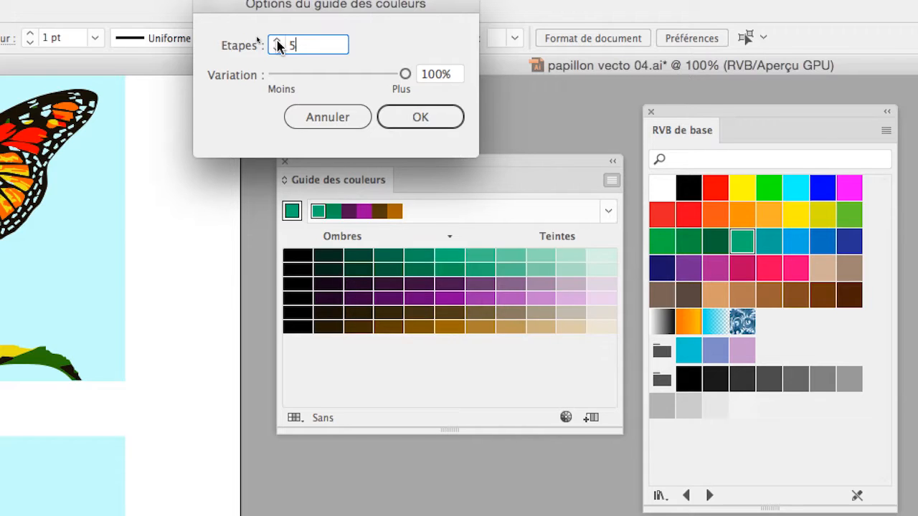
{"action": "left_click", "coordinate": [277, 41]}
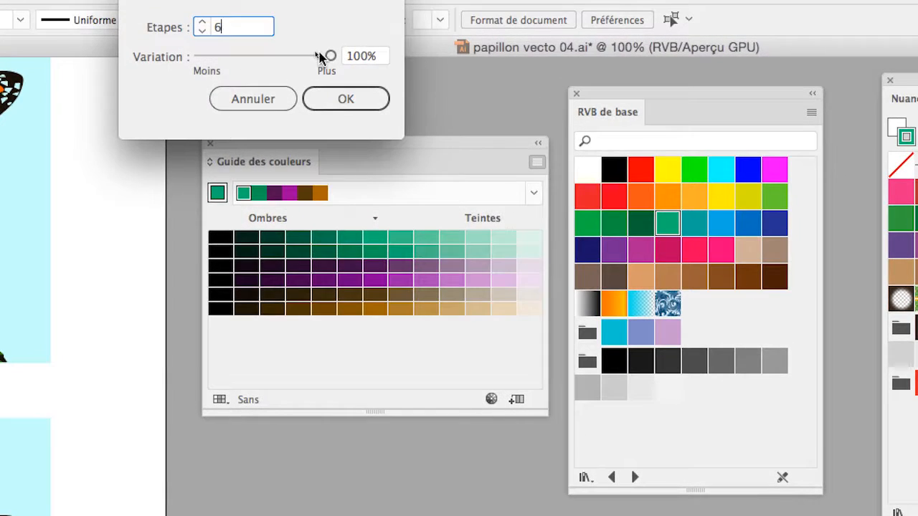
Step: Try a Variation of 0% in the colour guide options, restore it to 100% and accept the settings
{"action": "left_click_drag", "start_coordinate": [327, 47], "coordinate": [220, 57]}
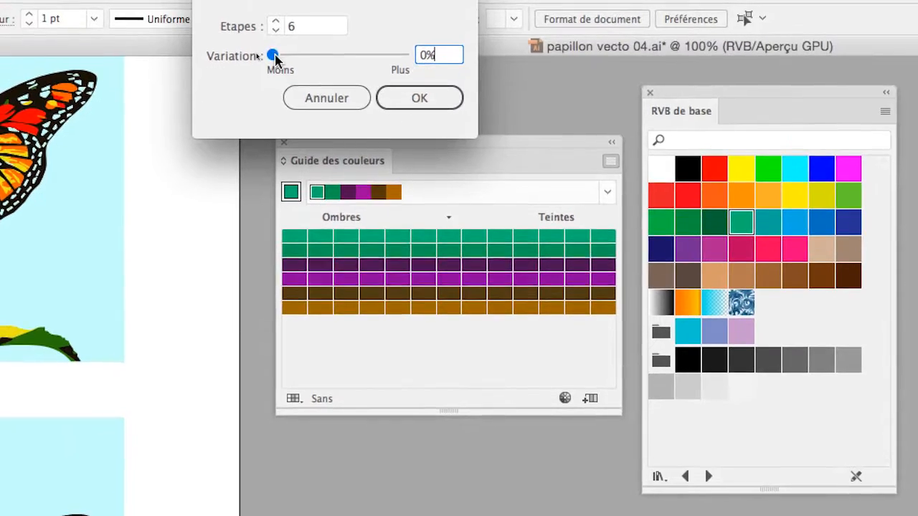
{"action": "left_click_drag", "start_coordinate": [270, 57], "coordinate": [401, 67]}
{"action": "mouse_move", "coordinate": [321, 63]}
{"action": "left_mouse_down"}
{"action": "mouse_move", "coordinate": [333, 58]}
{"action": "mouse_move", "coordinate": [254, 58]}
{"action": "mouse_move", "coordinate": [326, 61]}
{"action": "left_mouse_up"}
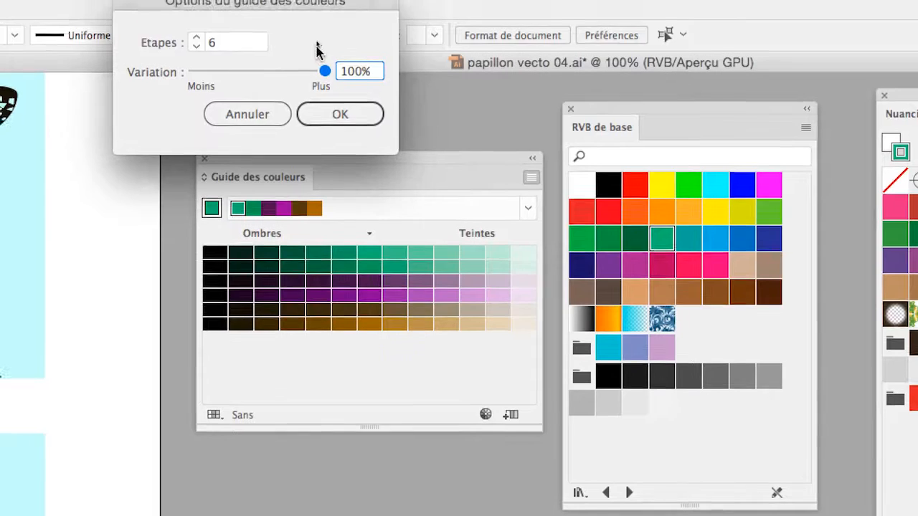
{"action": "left_click", "coordinate": [327, 102]}
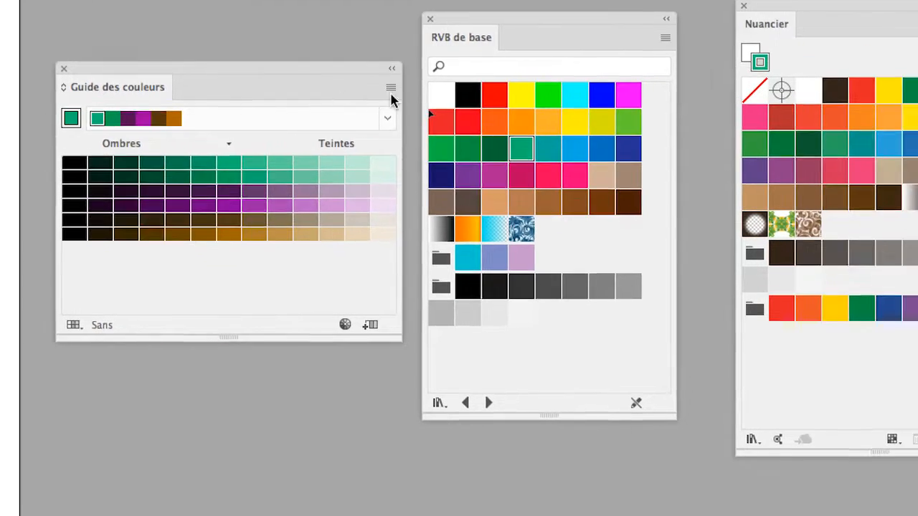
Step: Preview the Chaudes/Froides and Vives/Eteintes variations in the Guide des couleurs and return to Teintes/Ombres
{"action": "left_click", "coordinate": [517, 129]}
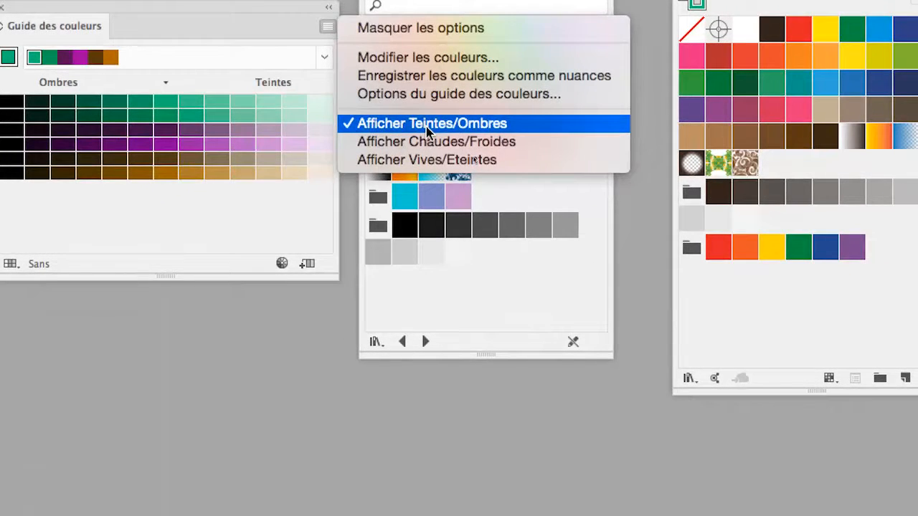
{"action": "left_click", "coordinate": [430, 141]}
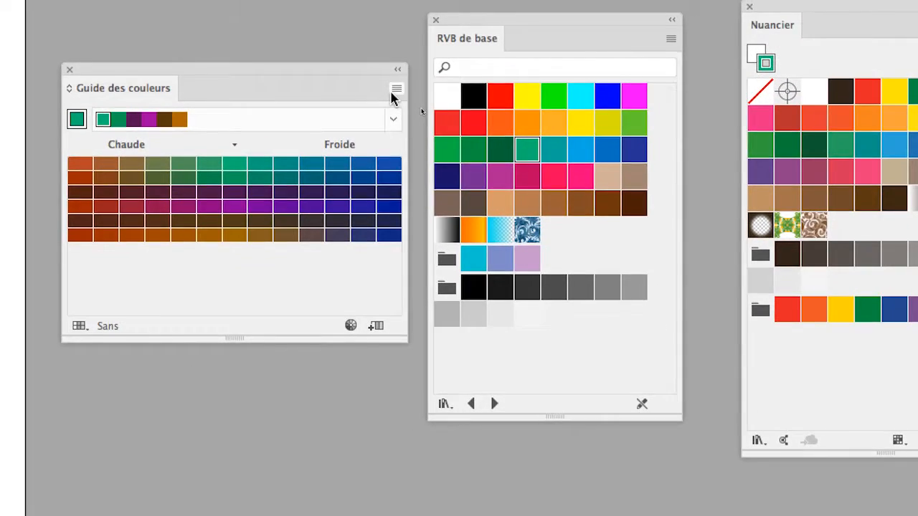
{"action": "left_click", "coordinate": [331, 16]}
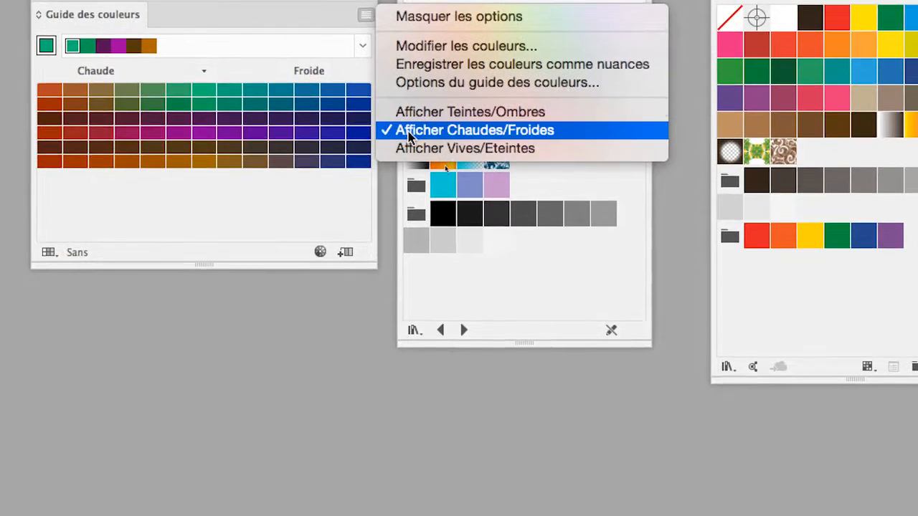
{"action": "left_click", "coordinate": [413, 144]}
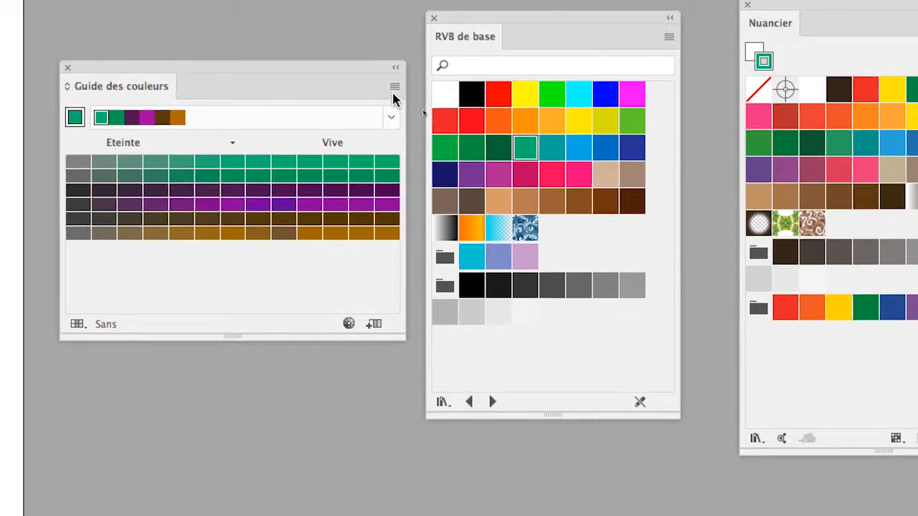
{"action": "left_click", "coordinate": [393, 92]}
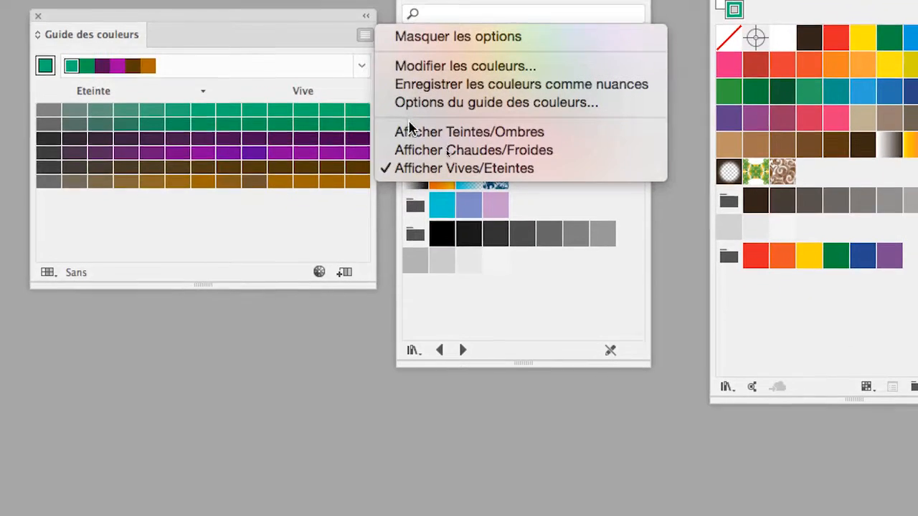
{"action": "left_click", "coordinate": [440, 185]}
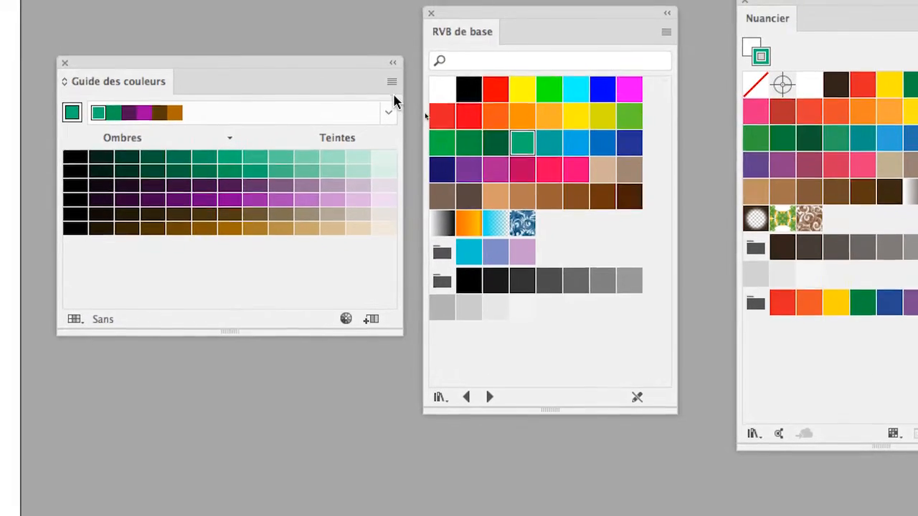
Step: Keep the Teintes/Ombres display in the Guide des couleurs and try several purple shades as the stroke colour
{"action": "left_click", "coordinate": [393, 92]}
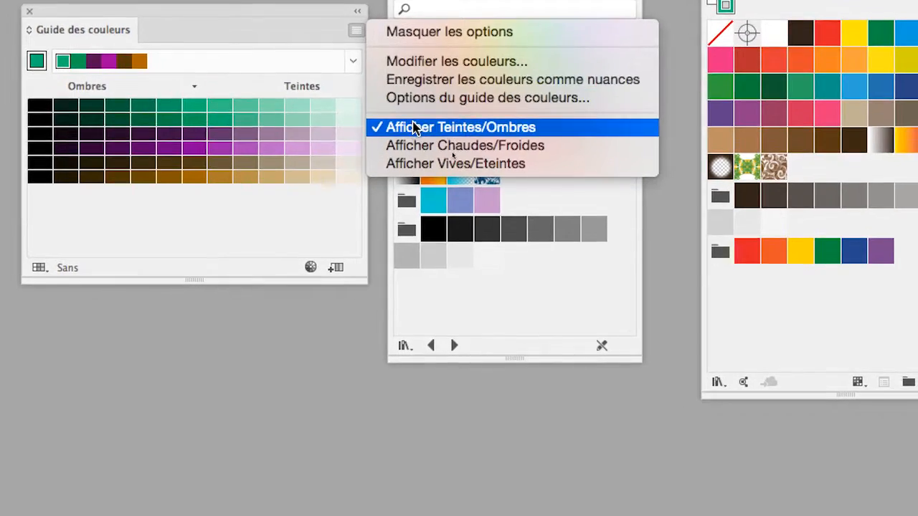
{"action": "left_click", "coordinate": [412, 127]}
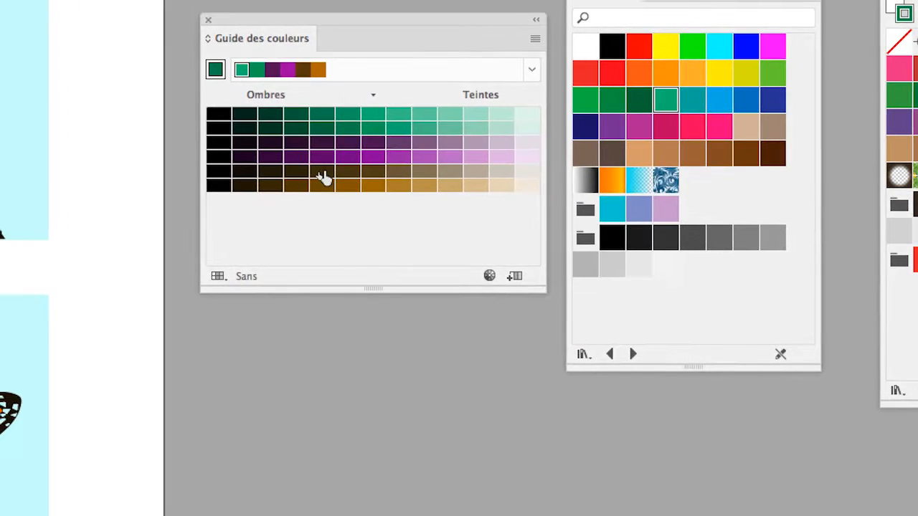
{"action": "left_click", "coordinate": [285, 155]}
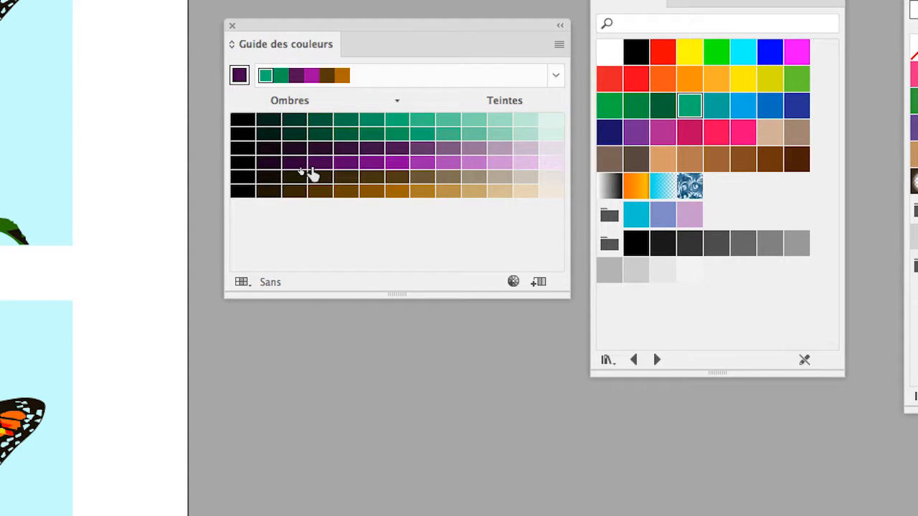
{"action": "left_click", "coordinate": [318, 151]}
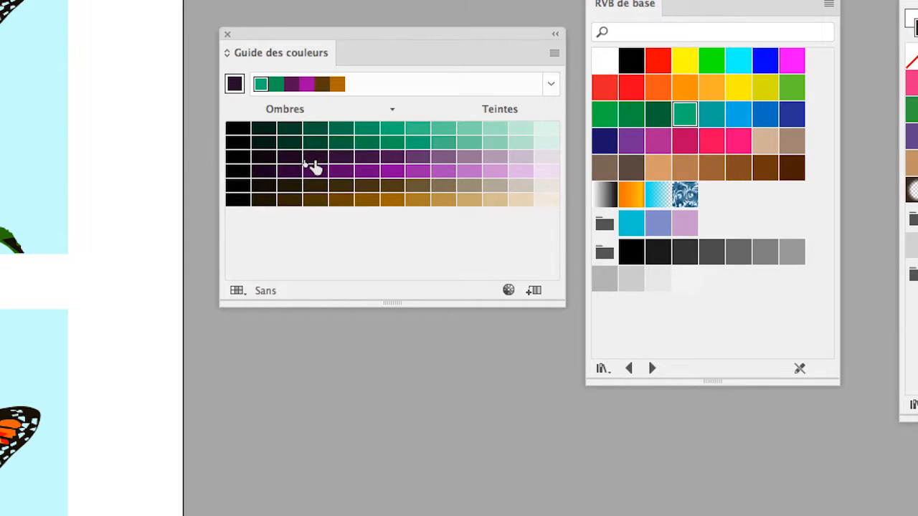
{"action": "left_click", "coordinate": [287, 160]}
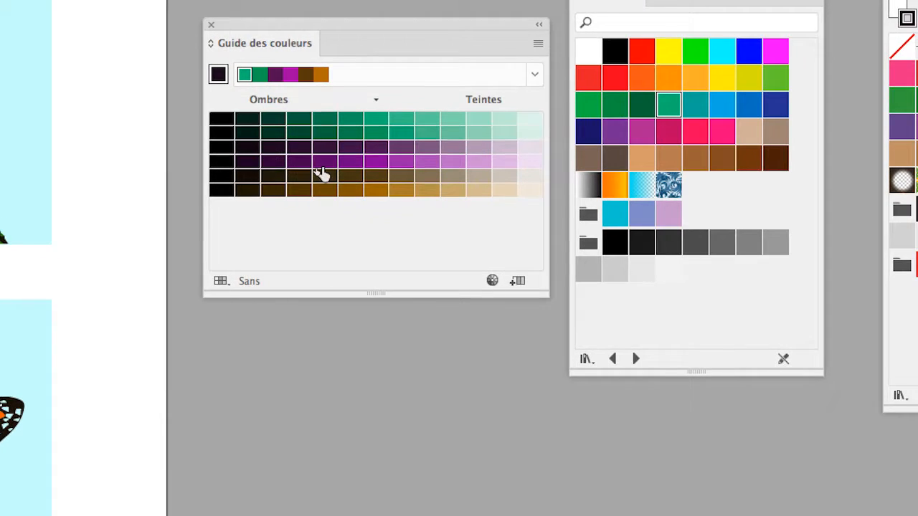
{"action": "left_click", "coordinate": [359, 172]}
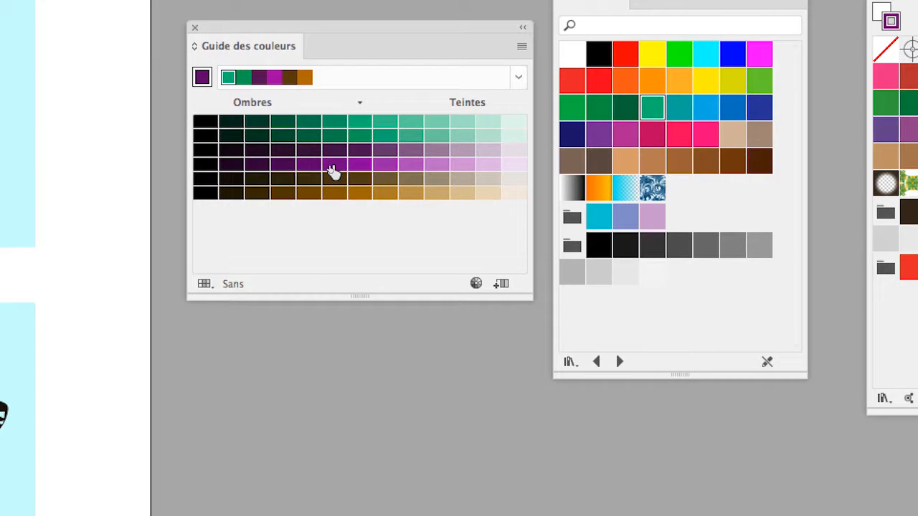
{"action": "left_click", "coordinate": [343, 170]}
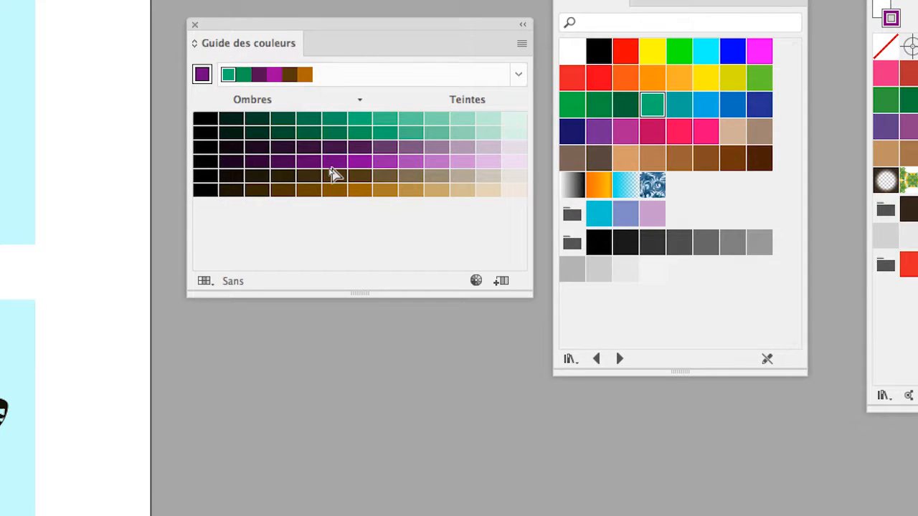
Step: Select six shades of green, purple, brown and beige together in the Guide des couleurs and save them as swatches in the Nuancier
{"action": "left_click", "coordinate": [333, 167]}
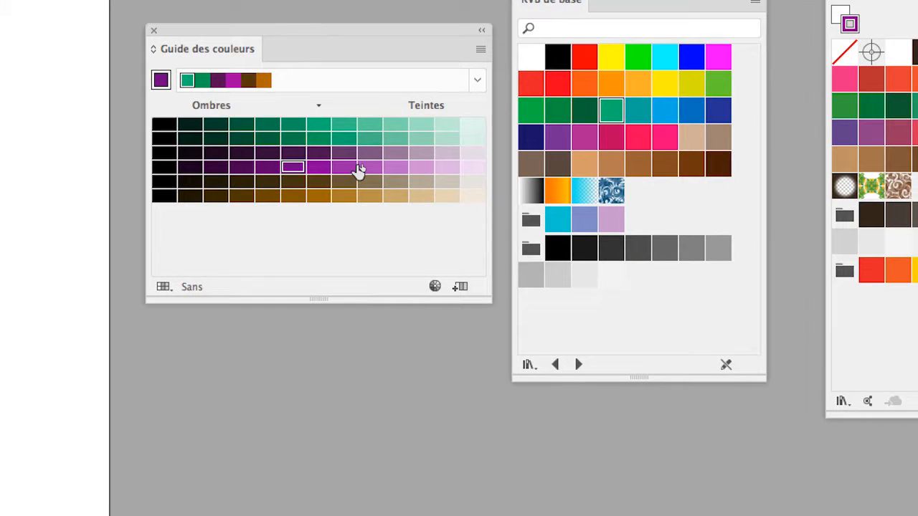
{"action": "left_click", "coordinate": [370, 139]}
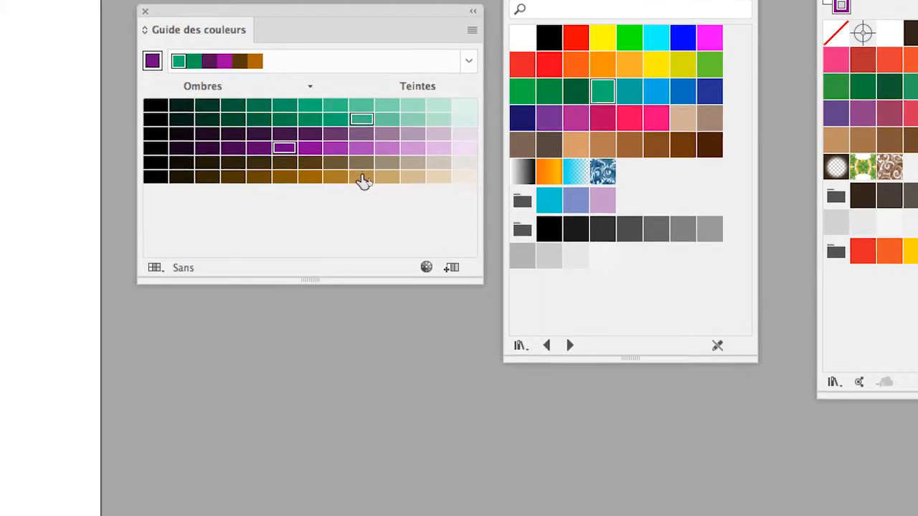
{"action": "left_click", "coordinate": [362, 178]}
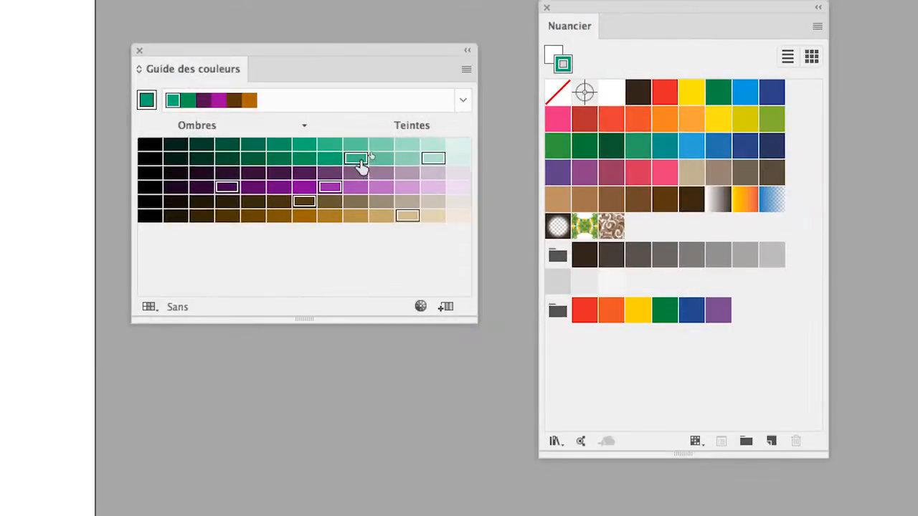
{"action": "left_click", "coordinate": [253, 158]}
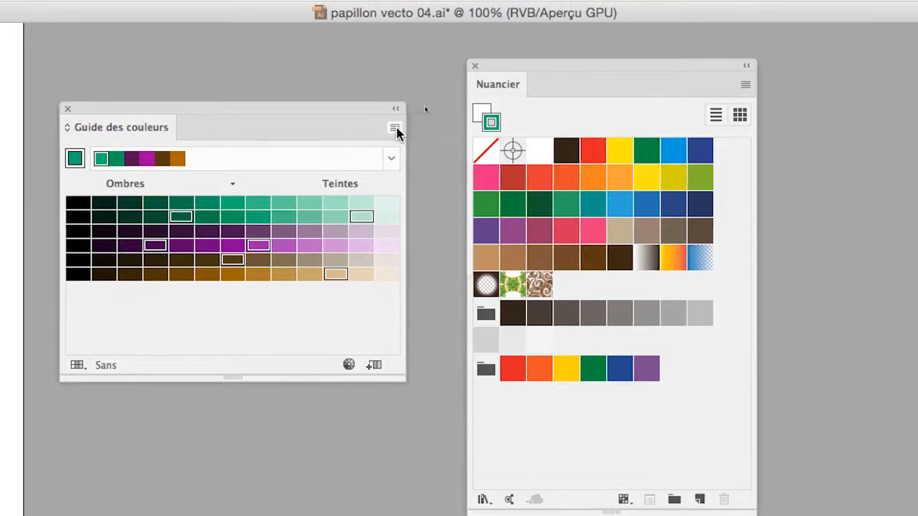
{"action": "left_click", "coordinate": [435, 83]}
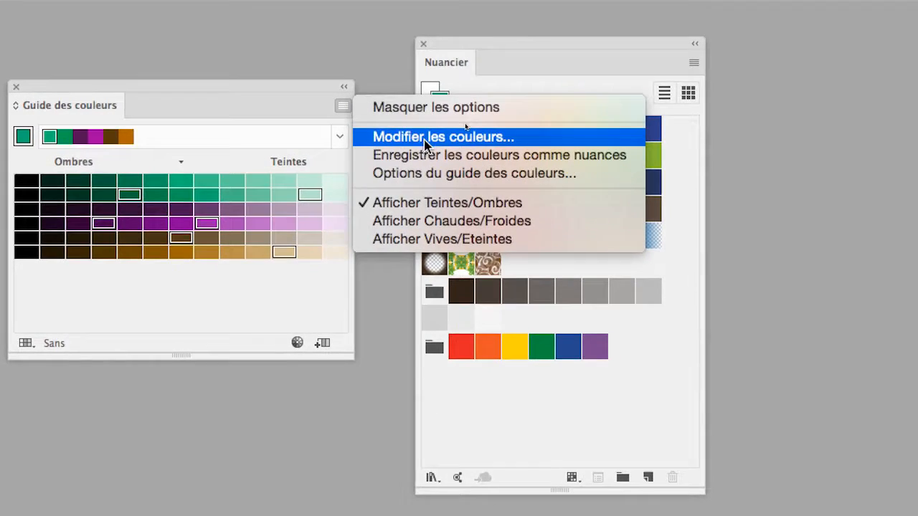
{"action": "left_click", "coordinate": [428, 155]}
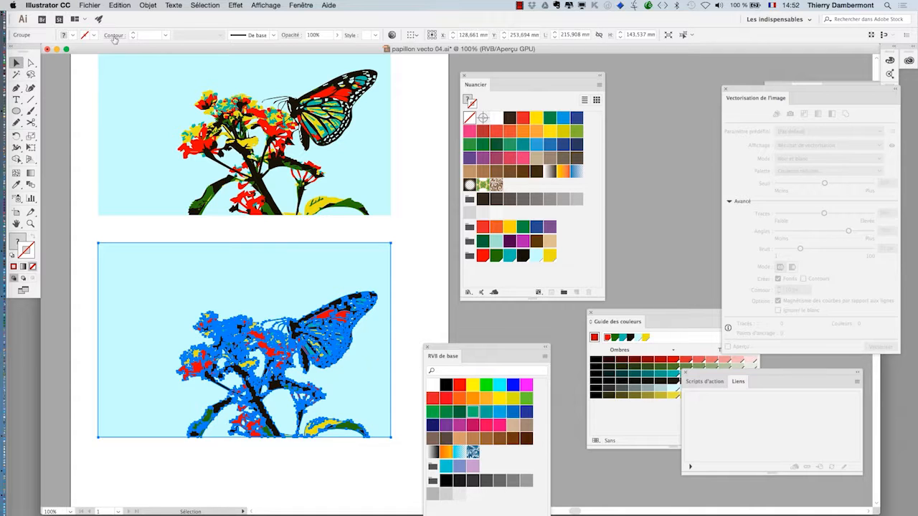
Step: Open Redéfinir les couleurs de l'illustration for the lower butterfly and apply the green, purple and brown colour group to it
{"action": "left_click", "coordinate": [119, 4]}
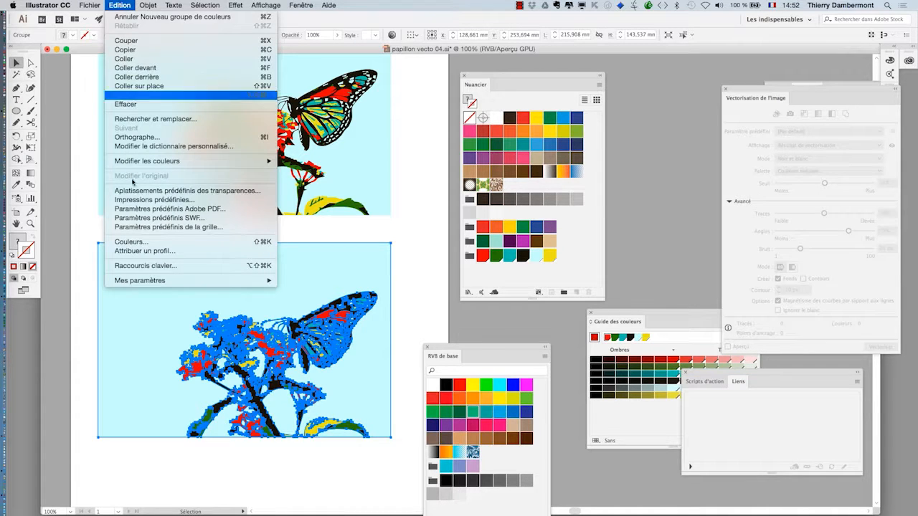
{"action": "mouse_move", "coordinate": [144, 162]}
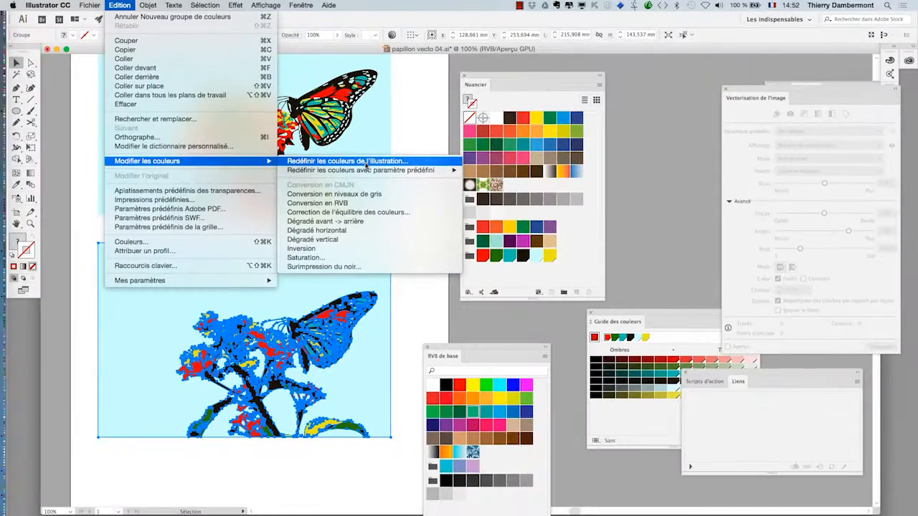
{"action": "left_click", "coordinate": [366, 162]}
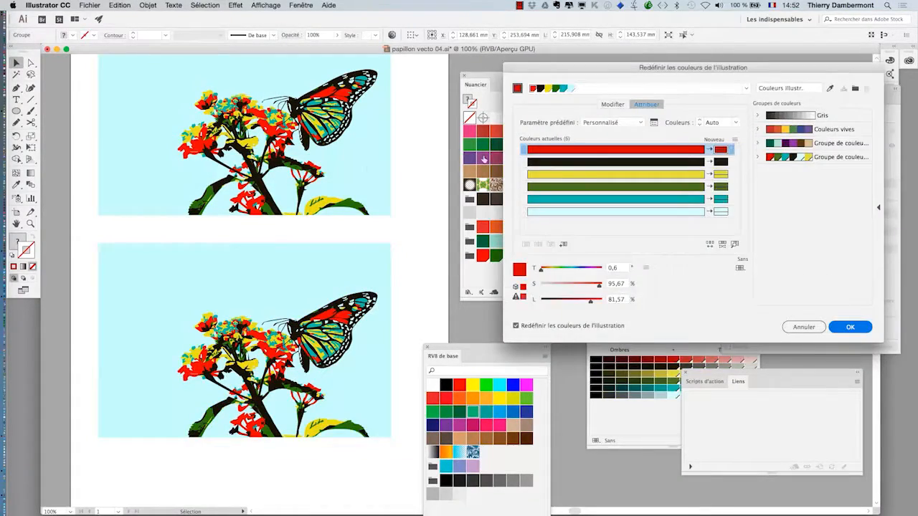
{"action": "left_click_drag", "start_coordinate": [572, 69], "coordinate": [554, 89]}
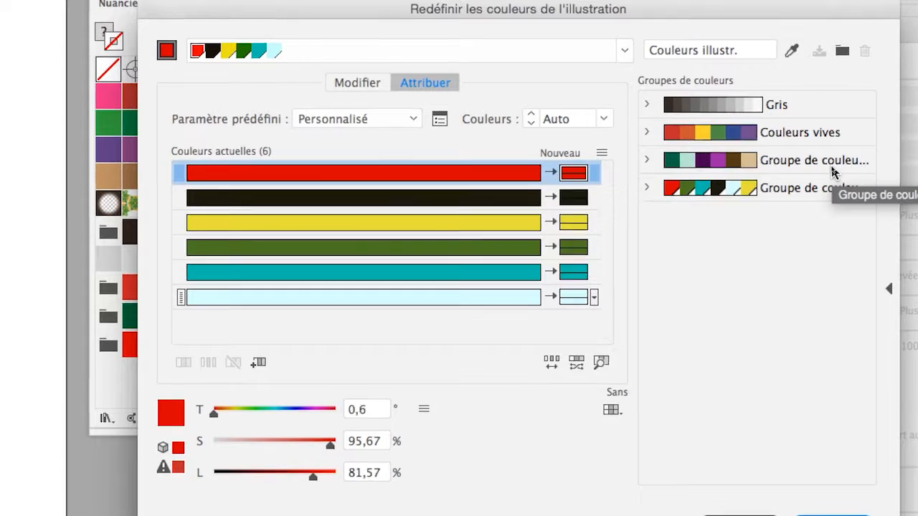
{"action": "left_click", "coordinate": [833, 172]}
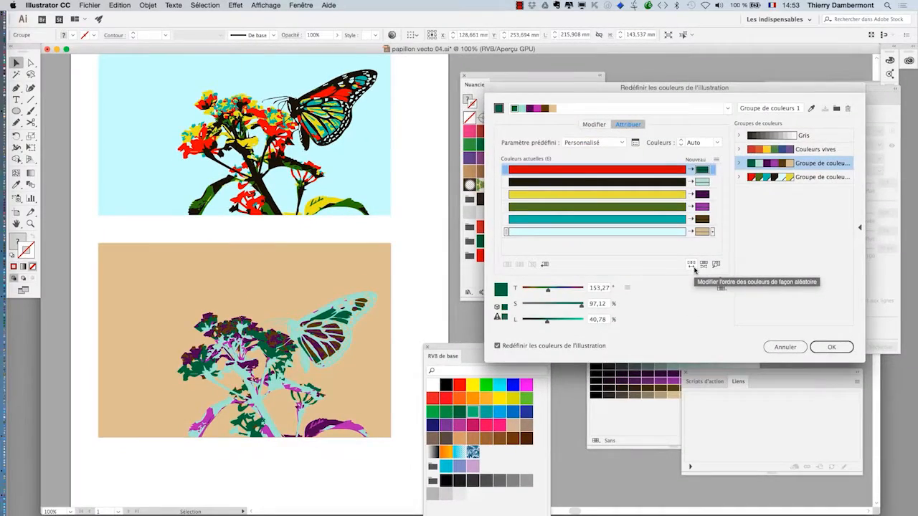
Step: Randomly change the order of the assigned colours, accept the recolouring and save the changes to Groupe de couleurs 1
{"action": "left_click", "coordinate": [695, 274]}
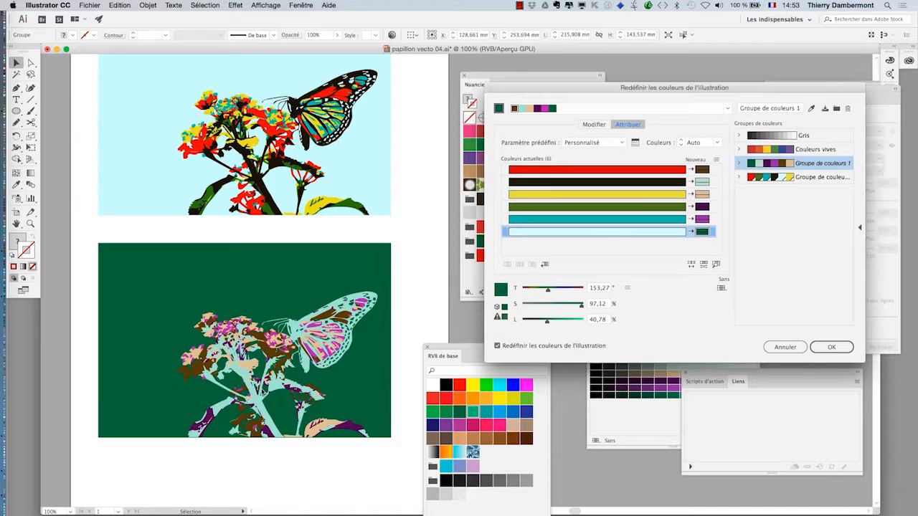
{"action": "left_click", "coordinate": [826, 347]}
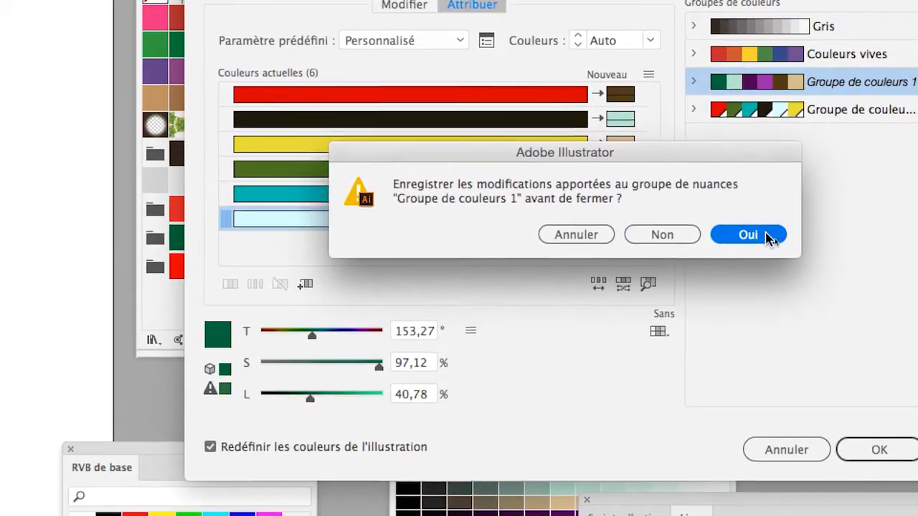
{"action": "left_click", "coordinate": [763, 261]}
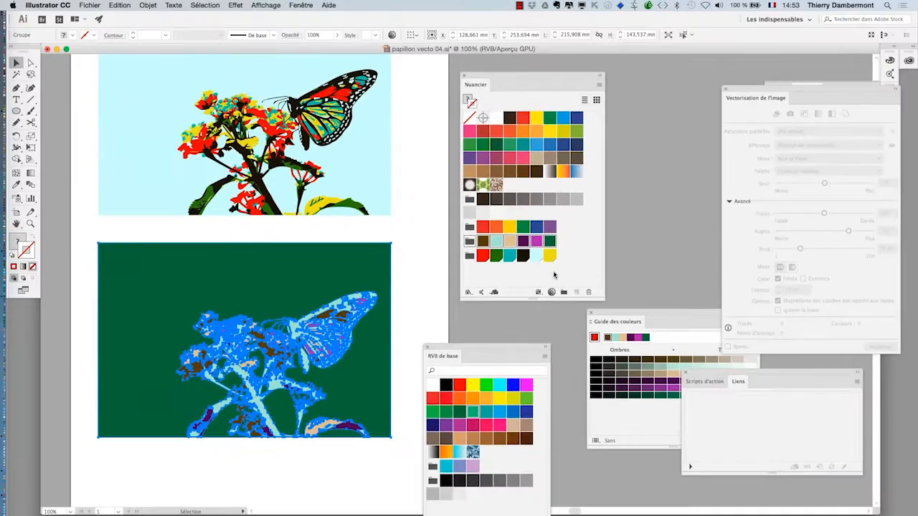
Step: Extend the artboard downward to a height of 711,55 mm and place a copy of the recoloured butterfly below the original
{"action": "scroll", "coordinate": [290, 319], "scroll_direction": "down", "scroll_amount": 2}
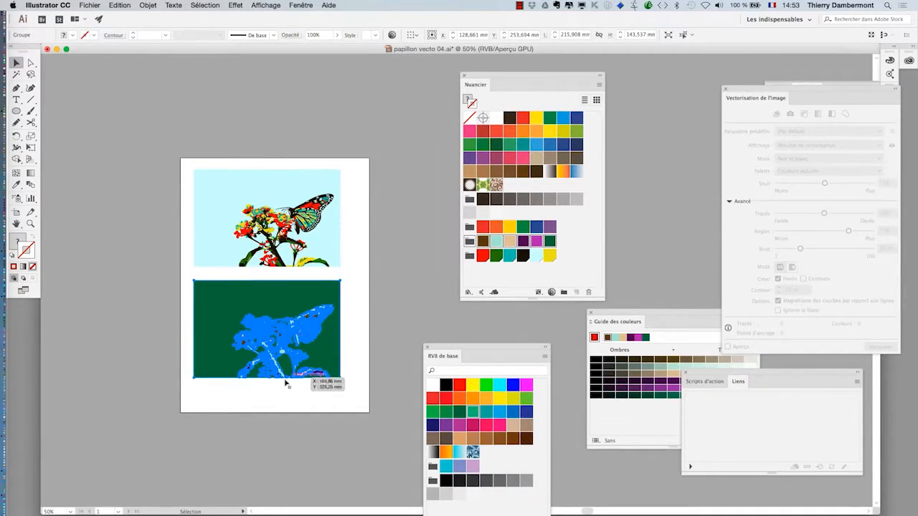
{"action": "left_click", "coordinate": [17, 212]}
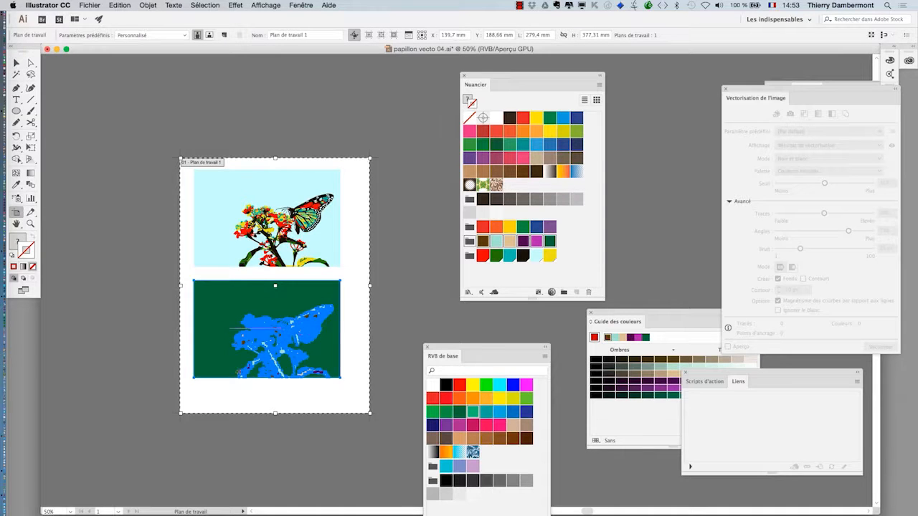
{"action": "left_click_drag", "start_coordinate": [275, 284], "coordinate": [275, 86]}
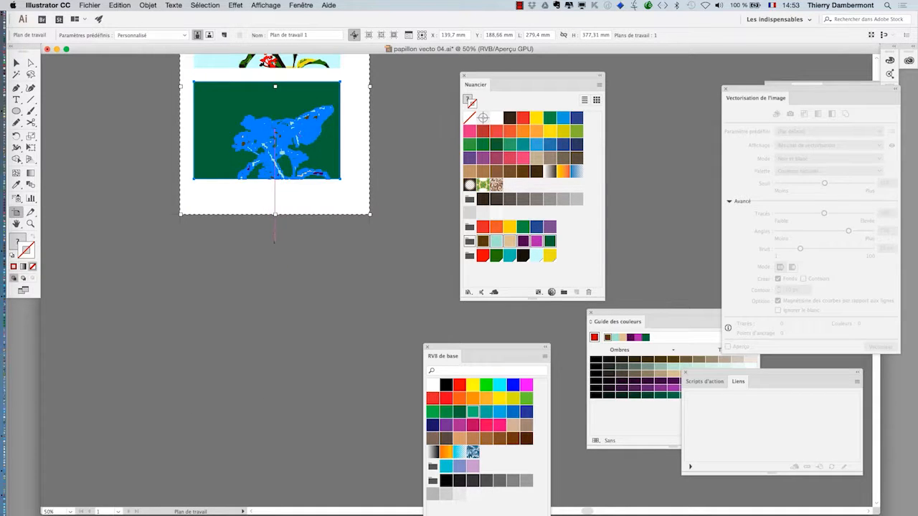
{"action": "left_click_drag", "start_coordinate": [276, 214], "coordinate": [276, 440]}
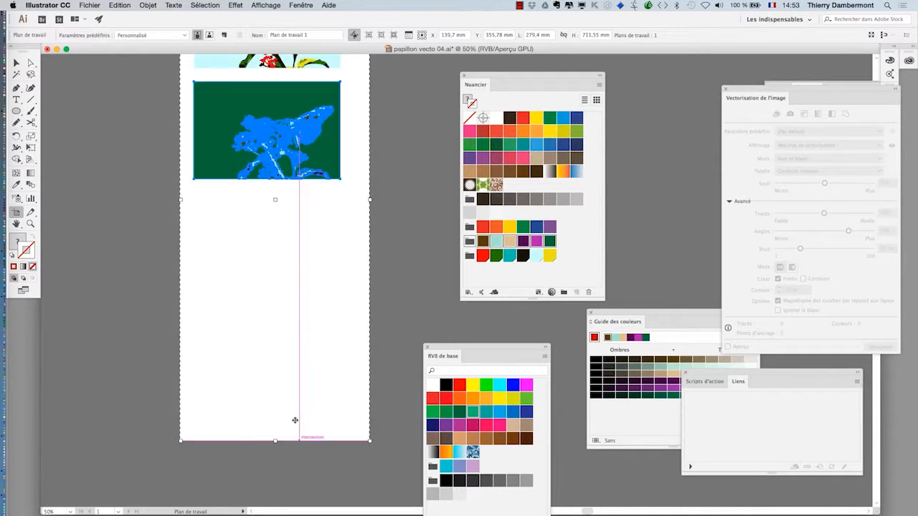
{"action": "left_click", "coordinate": [18, 64]}
{"action": "left_click_drag", "start_coordinate": [275, 125], "coordinate": [280, 249]}
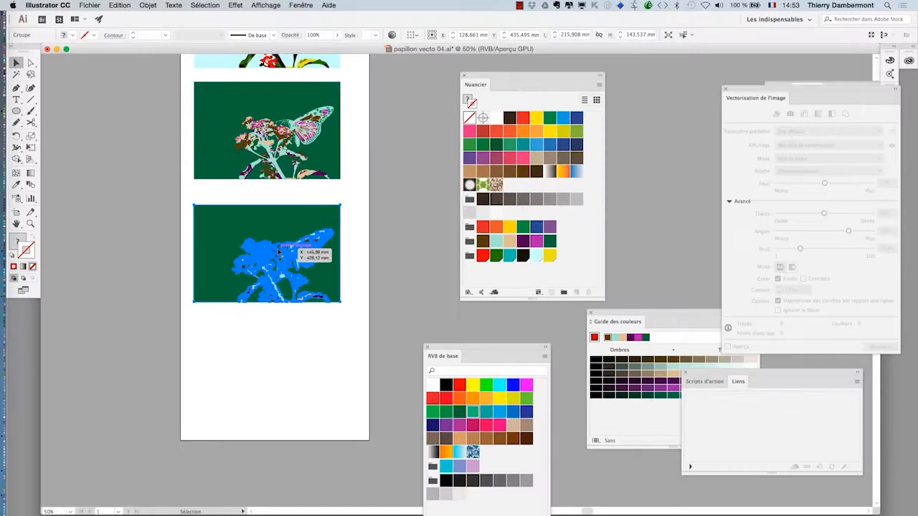
Step: Open Redéfinir les couleurs de l'illustration for the copied butterfly and randomly reorder its colours several times to compare combinations
{"action": "scroll", "coordinate": [345, 272], "scroll_direction": "up", "scroll_amount": 4}
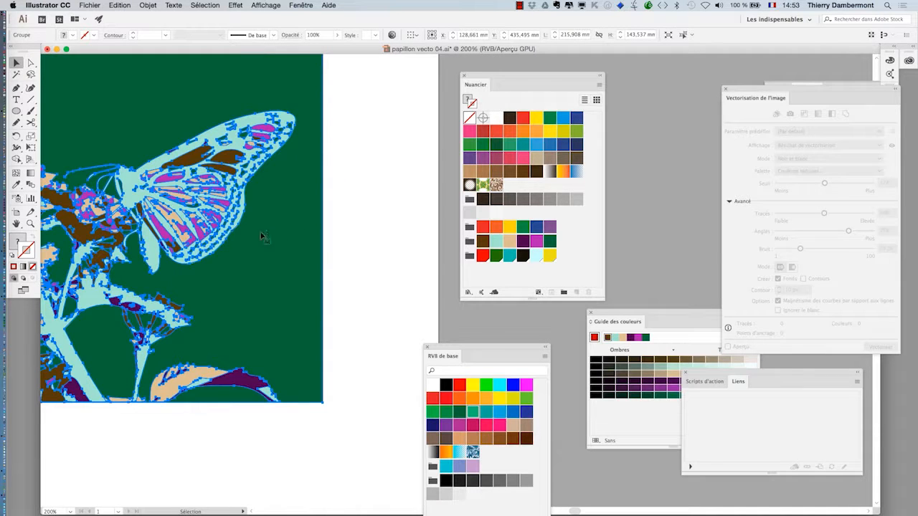
{"action": "scroll", "coordinate": [246, 230], "scroll_direction": "down", "scroll_amount": 3}
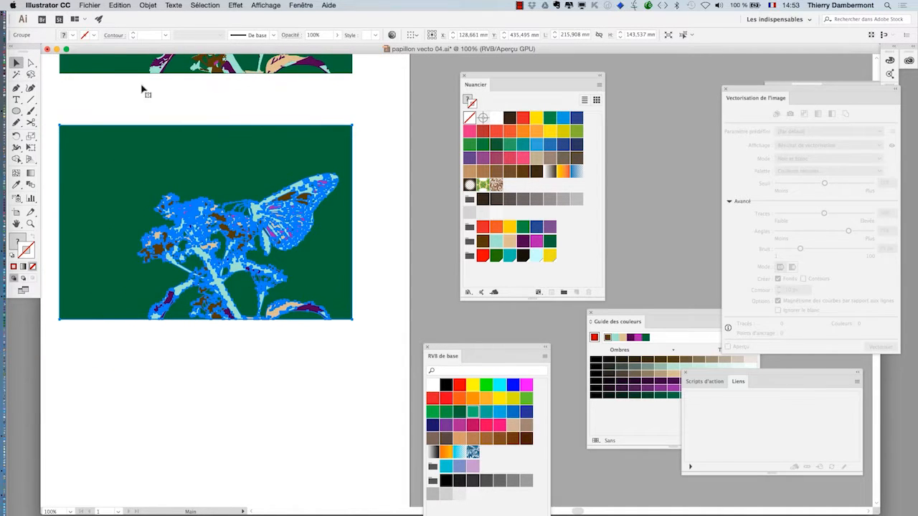
{"action": "left_click", "coordinate": [120, 5]}
{"action": "mouse_move", "coordinate": [233, 164]}
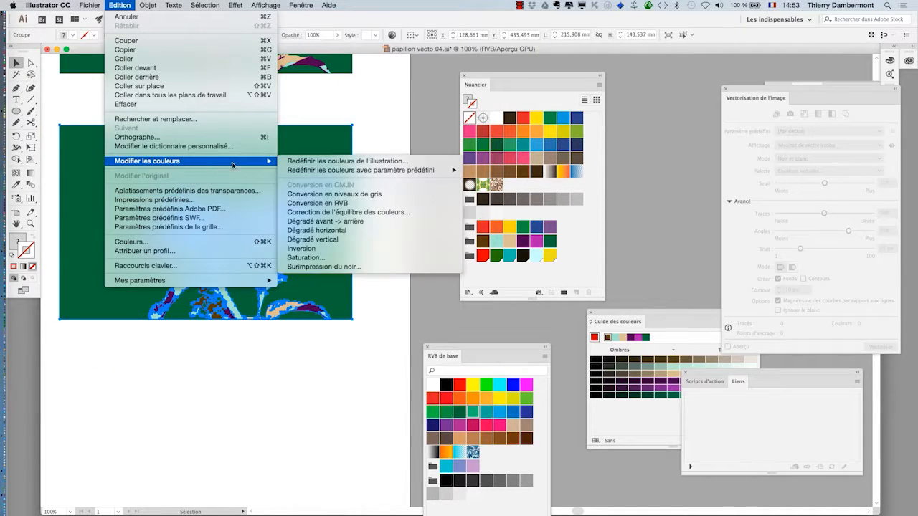
{"action": "left_click", "coordinate": [327, 162]}
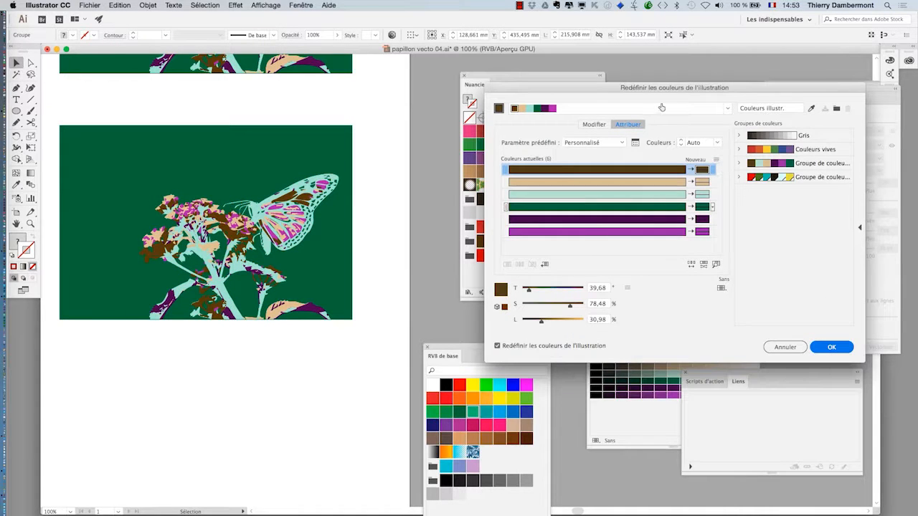
{"action": "left_click", "coordinate": [691, 265]}
{"action": "left_click", "coordinate": [691, 265]}
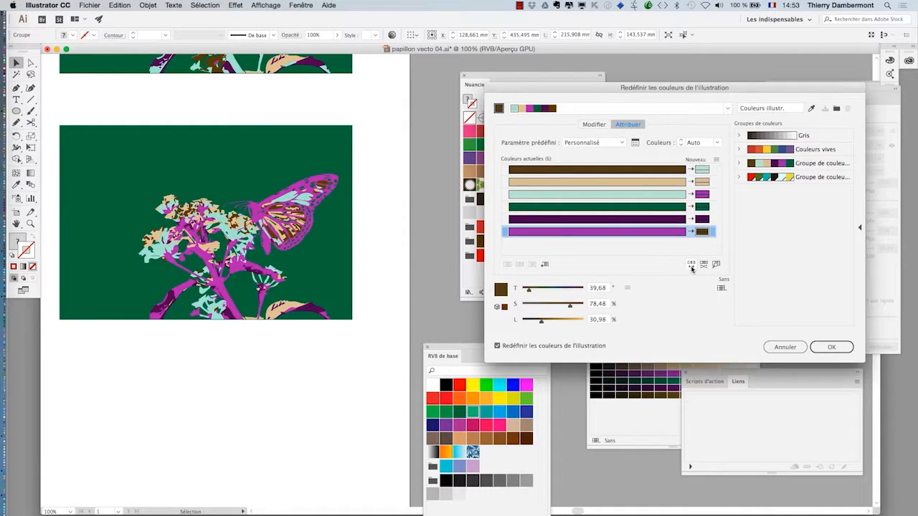
{"action": "left_click", "coordinate": [691, 265]}
{"action": "left_click", "coordinate": [691, 265]}
{"action": "left_click", "coordinate": [691, 266]}
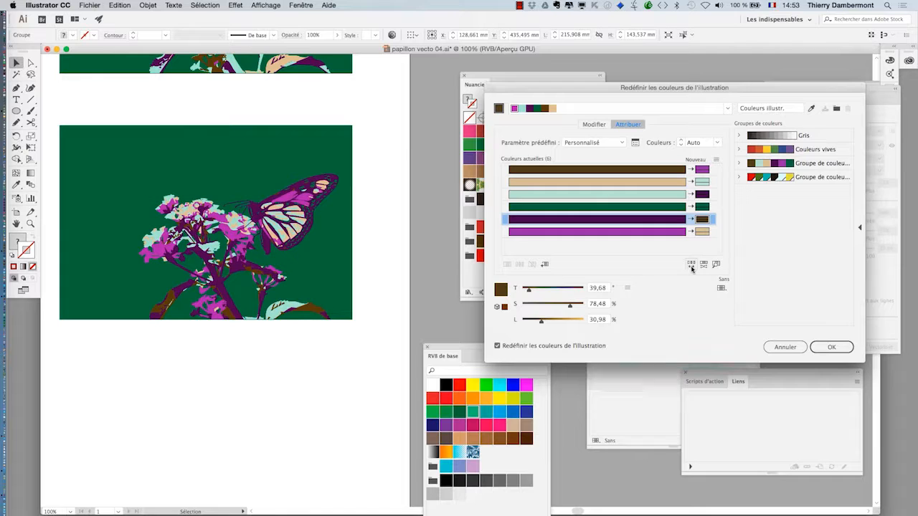
{"action": "left_click", "coordinate": [692, 266]}
{"action": "left_click", "coordinate": [691, 266]}
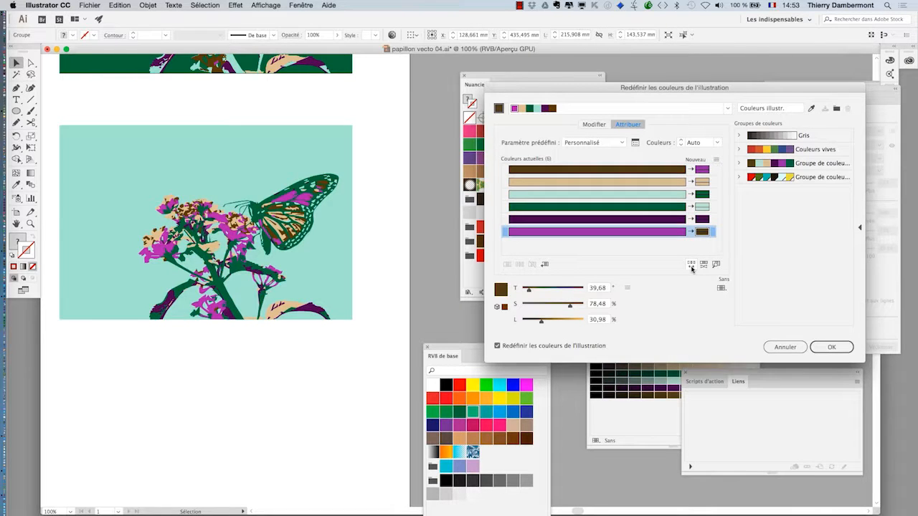
Step: Randomly vary the saturation and brightness of the copy's new colours several times
{"action": "left_click", "coordinate": [703, 265]}
{"action": "left_click", "coordinate": [703, 264]}
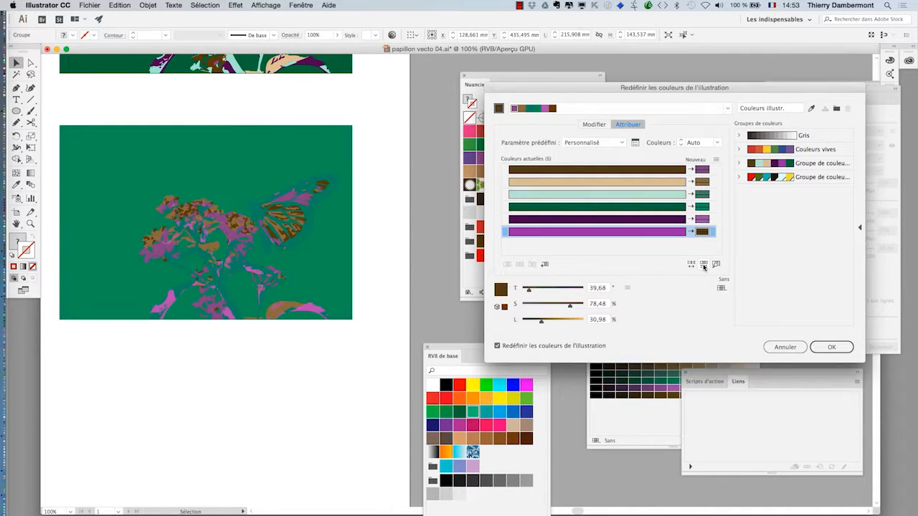
{"action": "left_click", "coordinate": [703, 264]}
{"action": "left_click", "coordinate": [704, 265]}
{"action": "left_click", "coordinate": [703, 264]}
{"action": "left_click", "coordinate": [703, 264]}
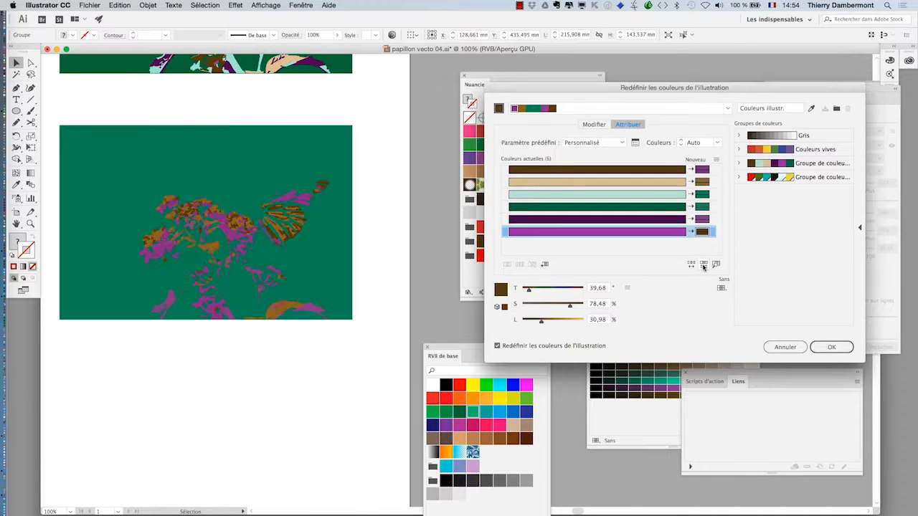
Step: Keep randomising the saturation and brightness of the new colours until the butterfly contrasts clearly with a bright turquoise-green background
{"action": "left_click", "coordinate": [703, 264]}
{"action": "left_click", "coordinate": [703, 265]}
{"action": "left_click", "coordinate": [704, 265]}
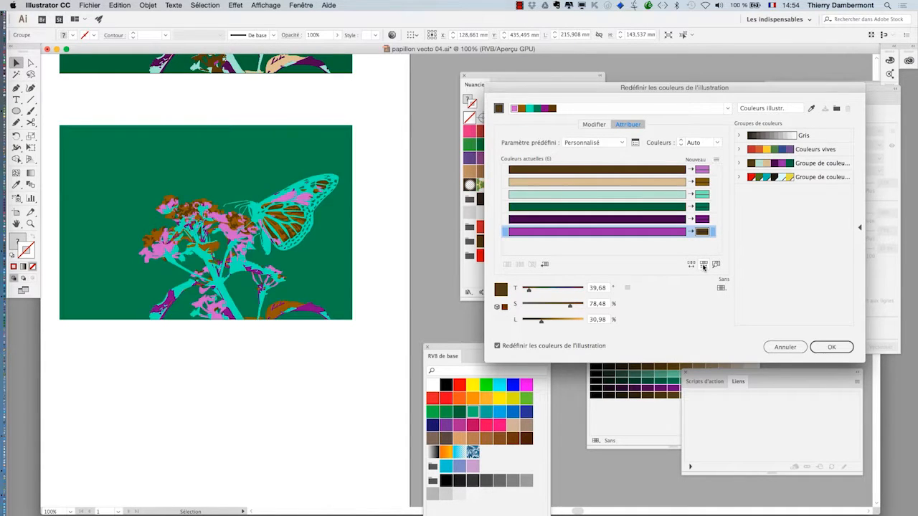
{"action": "left_click", "coordinate": [703, 265]}
{"action": "left_click", "coordinate": [704, 265]}
{"action": "left_click", "coordinate": [703, 264]}
{"action": "left_click", "coordinate": [704, 265]}
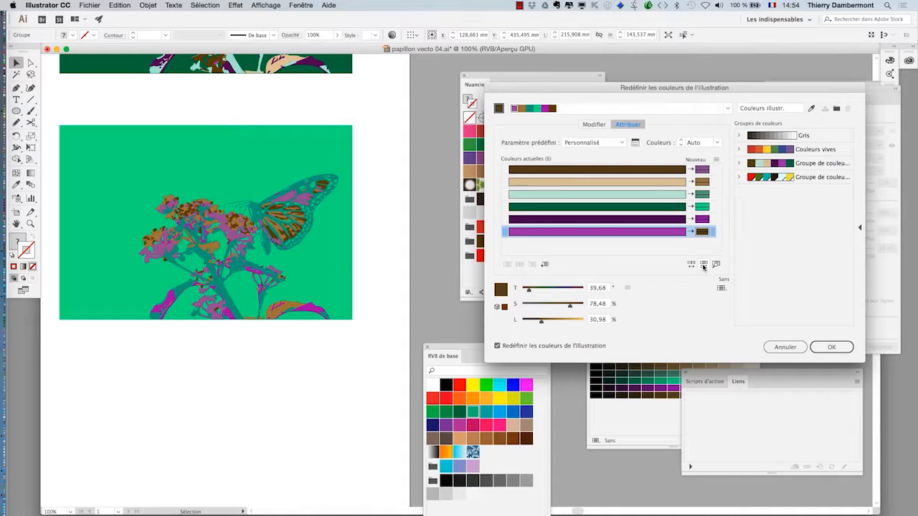
{"action": "left_click", "coordinate": [704, 264]}
{"action": "left_click", "coordinate": [703, 265]}
{"action": "left_click", "coordinate": [703, 264]}
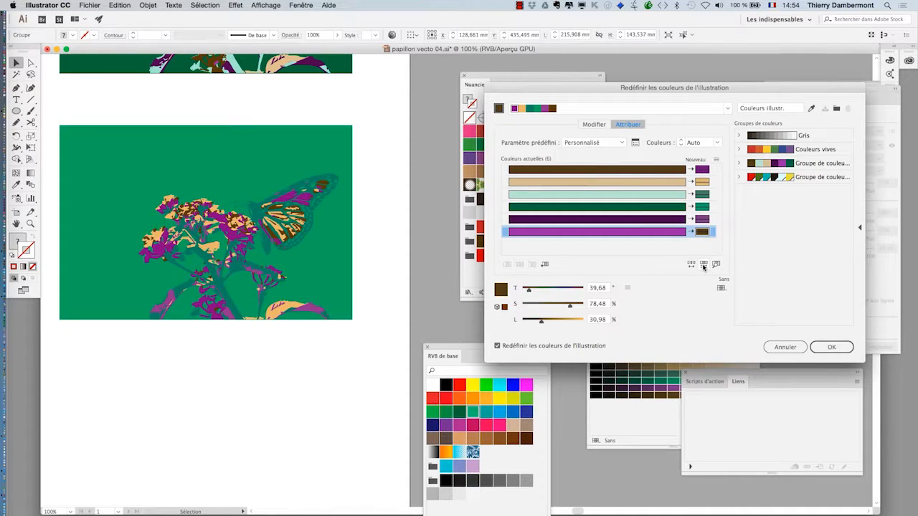
{"action": "left_click", "coordinate": [704, 264]}
{"action": "left_click", "coordinate": [703, 265]}
{"action": "left_click", "coordinate": [704, 265]}
{"action": "left_click", "coordinate": [703, 264]}
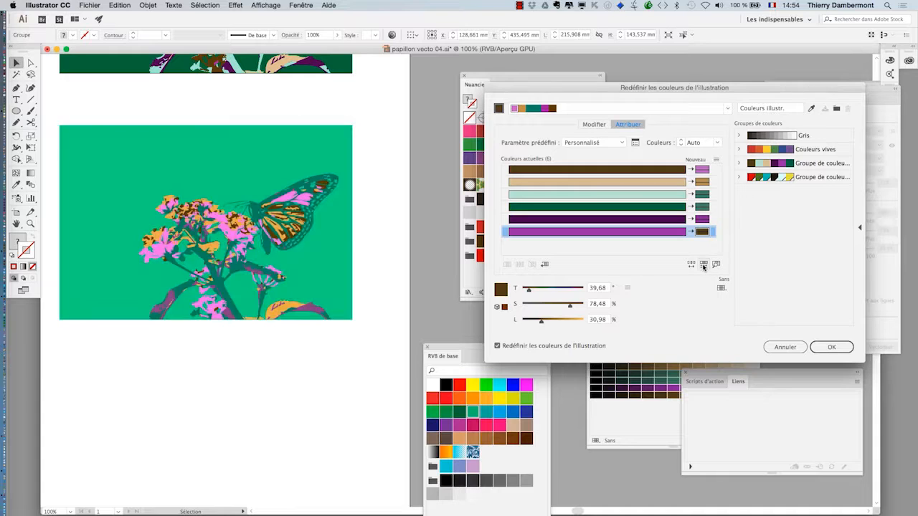
{"action": "left_click", "coordinate": [704, 265]}
{"action": "left_click", "coordinate": [703, 264]}
{"action": "left_click", "coordinate": [703, 264]}
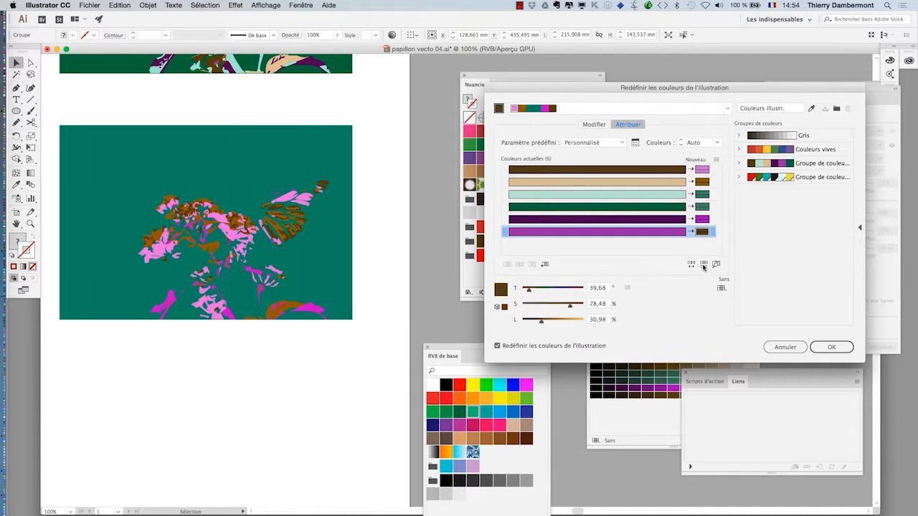
{"action": "left_click", "coordinate": [703, 264]}
{"action": "left_click", "coordinate": [703, 265]}
{"action": "left_click", "coordinate": [703, 265]}
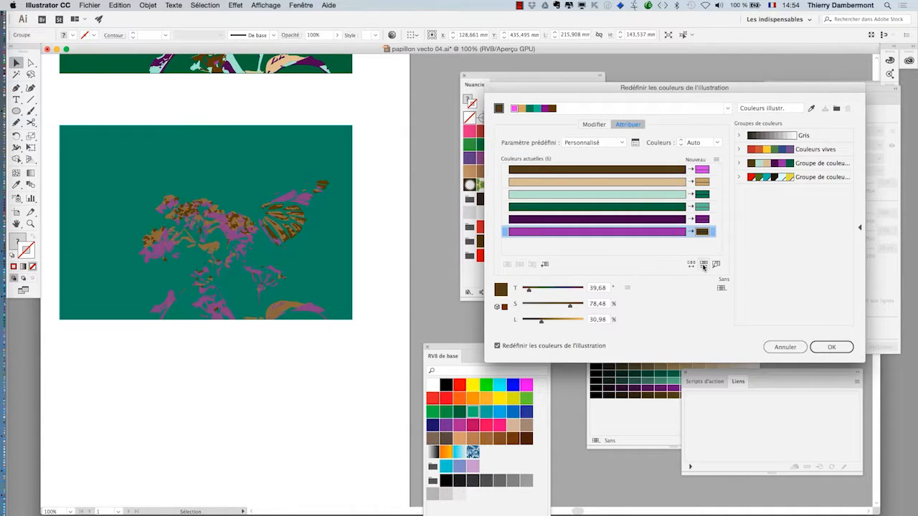
{"action": "left_click", "coordinate": [704, 265]}
{"action": "left_click", "coordinate": [703, 265]}
{"action": "left_click", "coordinate": [703, 265]}
{"action": "left_click", "coordinate": [704, 264]}
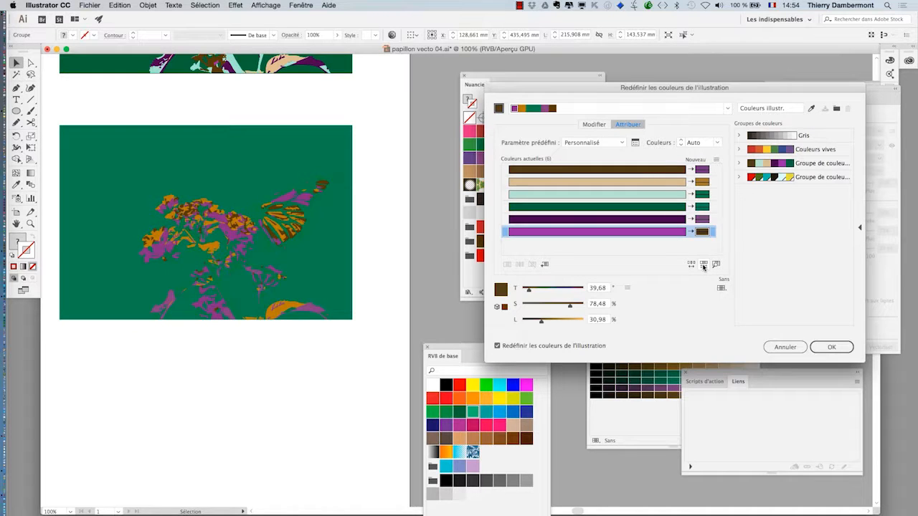
{"action": "left_click", "coordinate": [704, 265]}
{"action": "left_click", "coordinate": [703, 265]}
{"action": "left_click", "coordinate": [704, 265]}
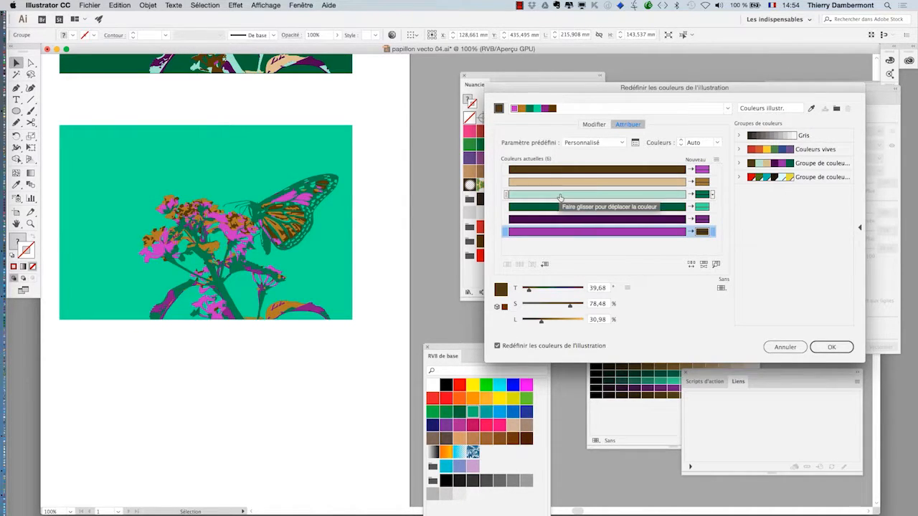
Step: Change the new colour assigned to the pale mint row to a violet with hue 276°, saturation 71% and brightness 42%
{"action": "left_click", "coordinate": [631, 197]}
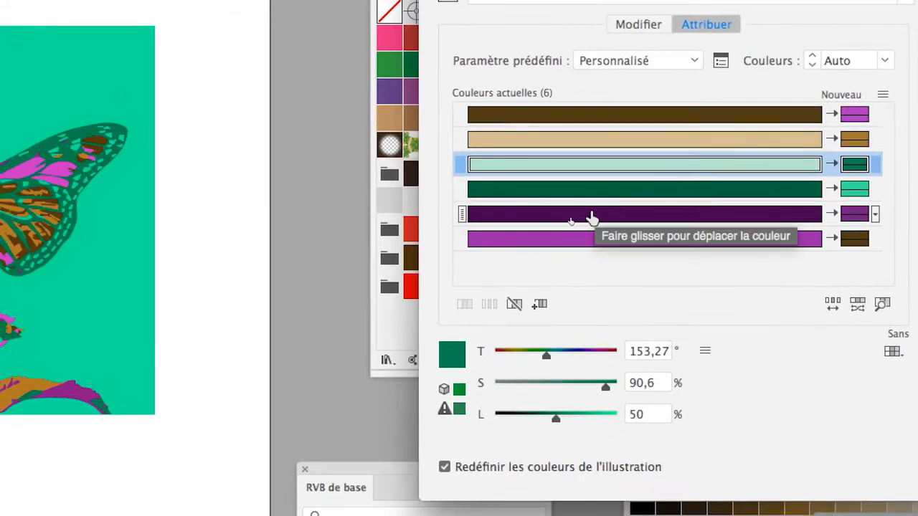
{"action": "left_click", "coordinate": [589, 212]}
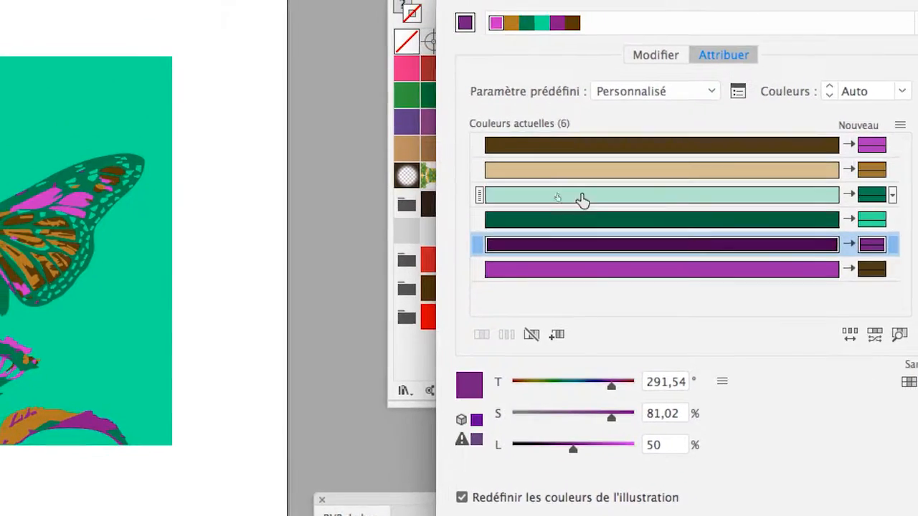
{"action": "left_click", "coordinate": [570, 159]}
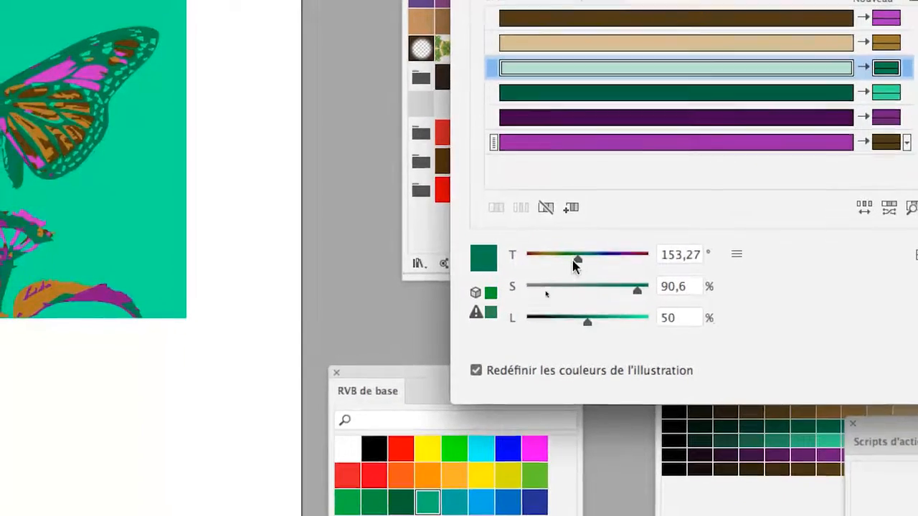
{"action": "left_click", "coordinate": [554, 300]}
{"action": "left_click_drag", "start_coordinate": [566, 264], "coordinate": [596, 262]}
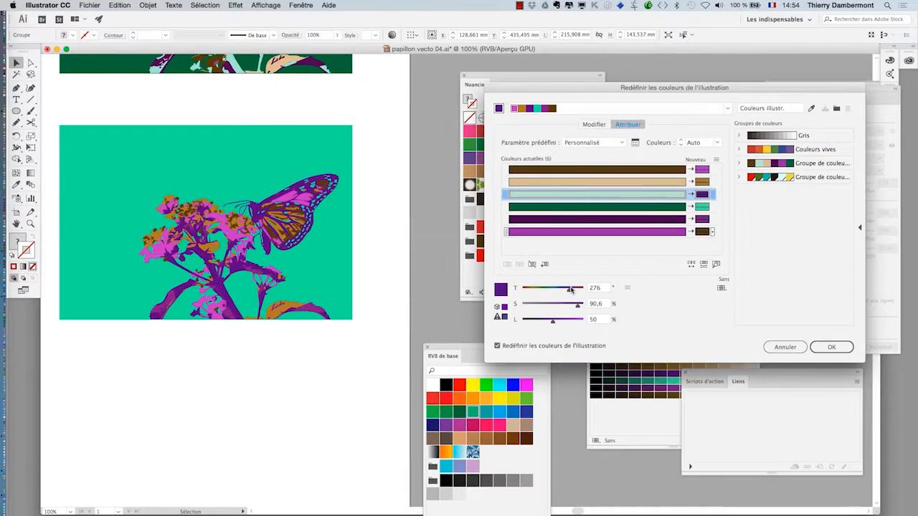
{"action": "left_click_drag", "start_coordinate": [571, 310], "coordinate": [547, 322]}
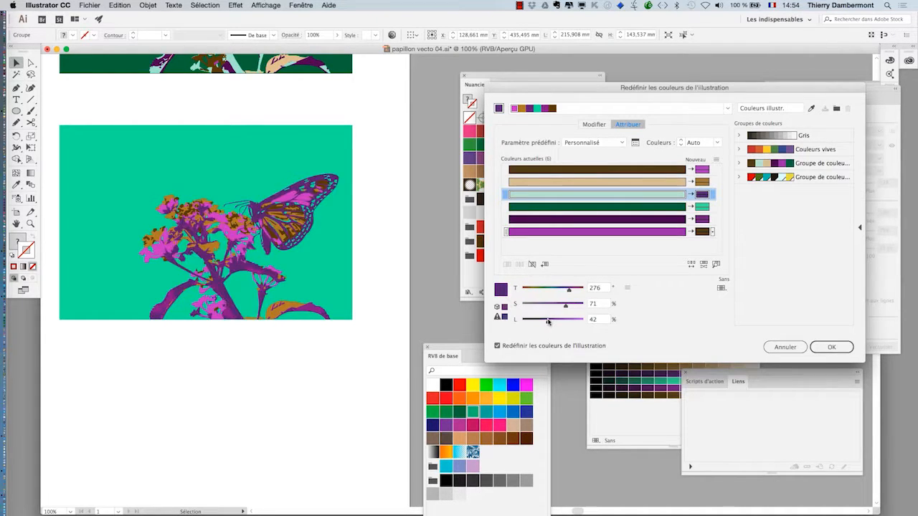
Step: Set the light purple row's new colour to 75% brightness and the pale mint row's new colour to hue 271° and saturation 46%
{"action": "left_click", "coordinate": [553, 233]}
{"action": "left_click", "coordinate": [567, 320]}
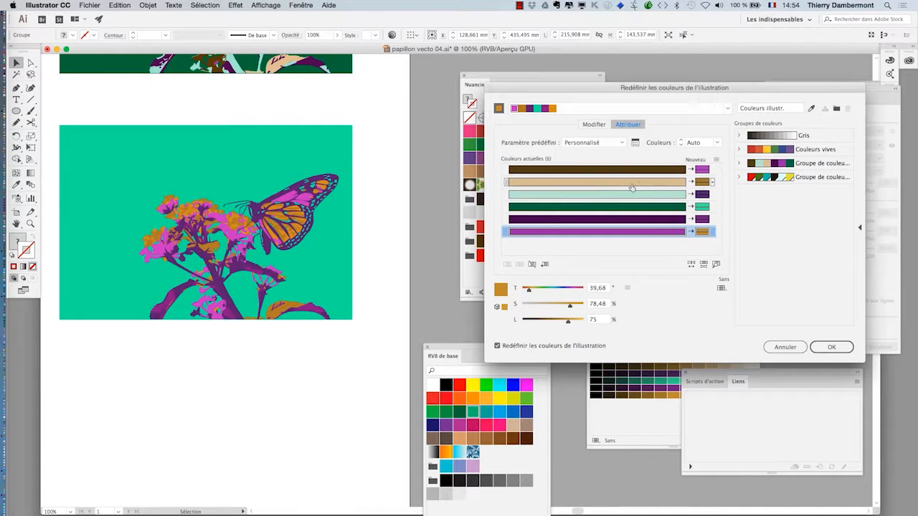
{"action": "left_click", "coordinate": [608, 195]}
{"action": "mouse_move", "coordinate": [547, 291]}
{"action": "left_mouse_down"}
{"action": "mouse_move", "coordinate": [584, 291]}
{"action": "mouse_move", "coordinate": [551, 306]}
{"action": "left_mouse_up"}
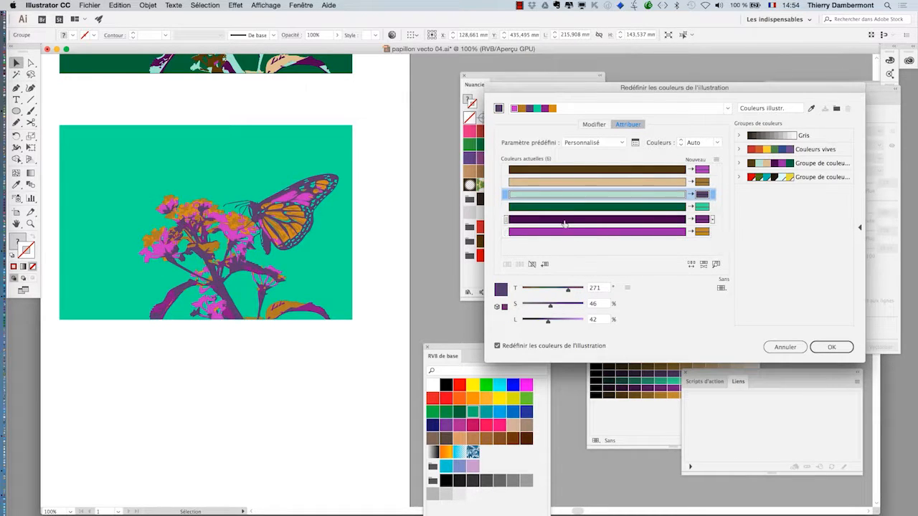
Step: Turn the background's new colour, assigned to the dark green row, into pale blue with hue 204°, saturation 19% and brightness 100%
{"action": "left_click", "coordinate": [543, 207]}
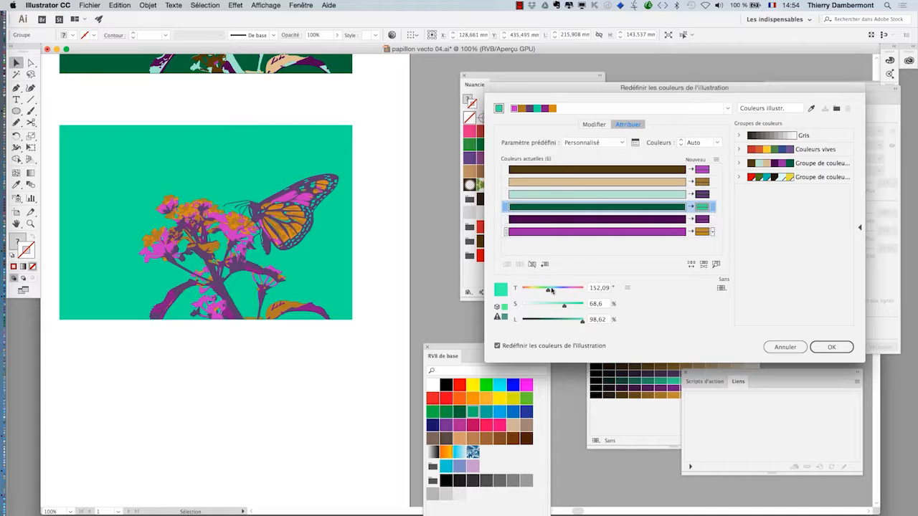
{"action": "mouse_move", "coordinate": [551, 290]}
{"action": "left_mouse_down"}
{"action": "mouse_move", "coordinate": [538, 290]}
{"action": "mouse_move", "coordinate": [556, 289]}
{"action": "left_mouse_up"}
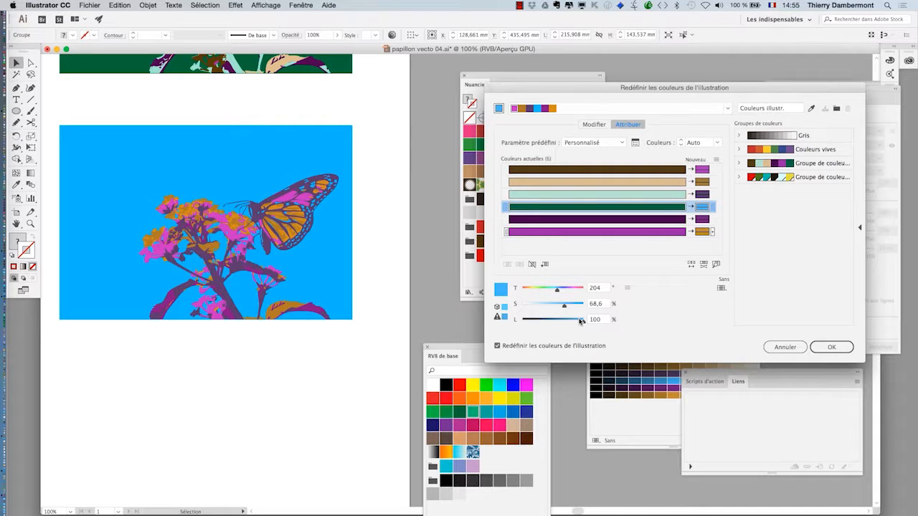
{"action": "left_click_drag", "start_coordinate": [563, 305], "coordinate": [517, 309]}
{"action": "left_click", "coordinate": [533, 308]}
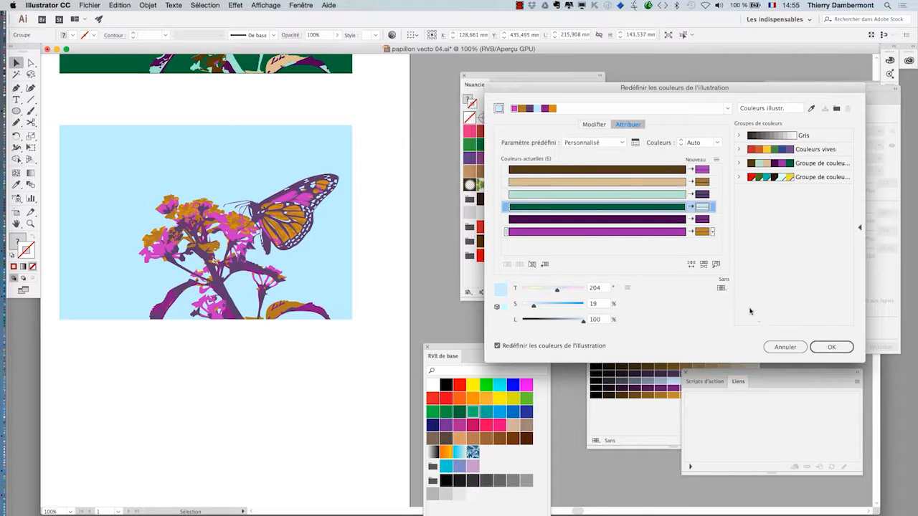
Step: View the colour libraries available for limiting the new colours without choosing one, then accept the recolouring and deselect the butterfly copy
{"action": "left_click", "coordinate": [721, 288]}
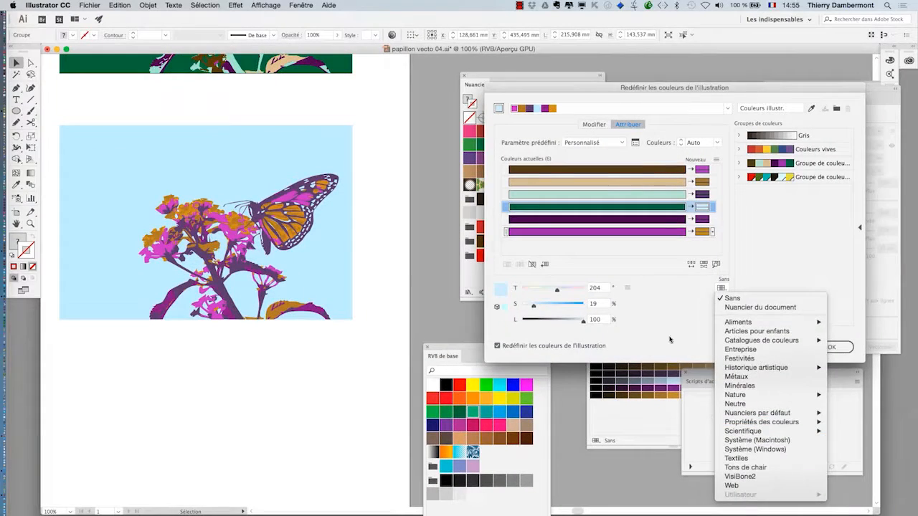
{"action": "left_click", "coordinate": [833, 347]}
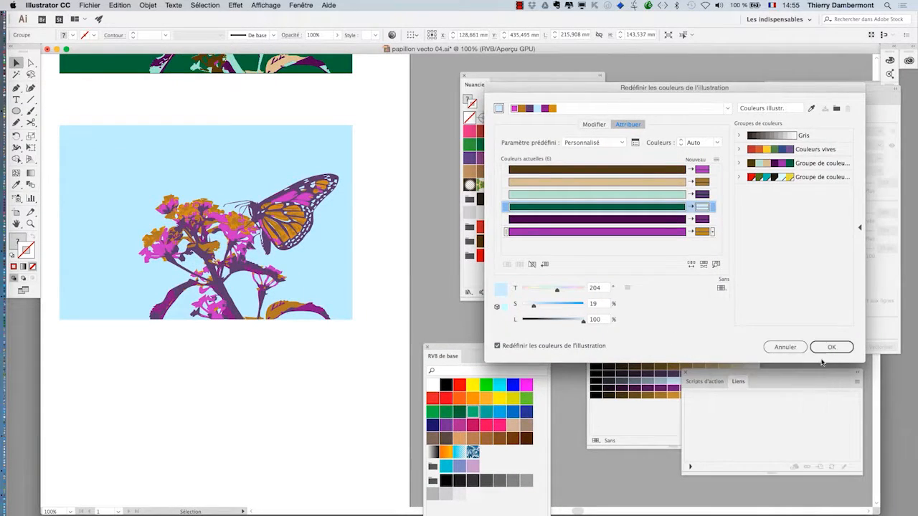
{"action": "left_click", "coordinate": [832, 347]}
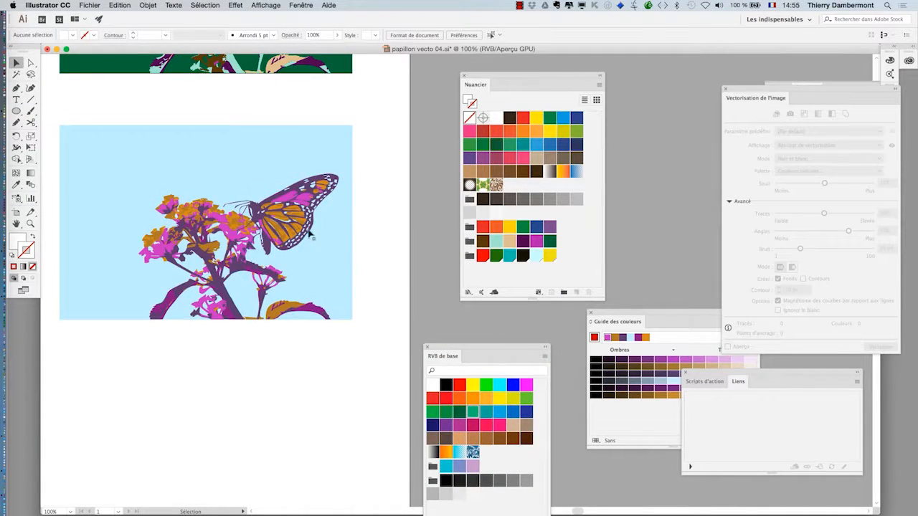
{"action": "scroll", "coordinate": [310, 233], "scroll_direction": "up", "scroll_amount": 5}
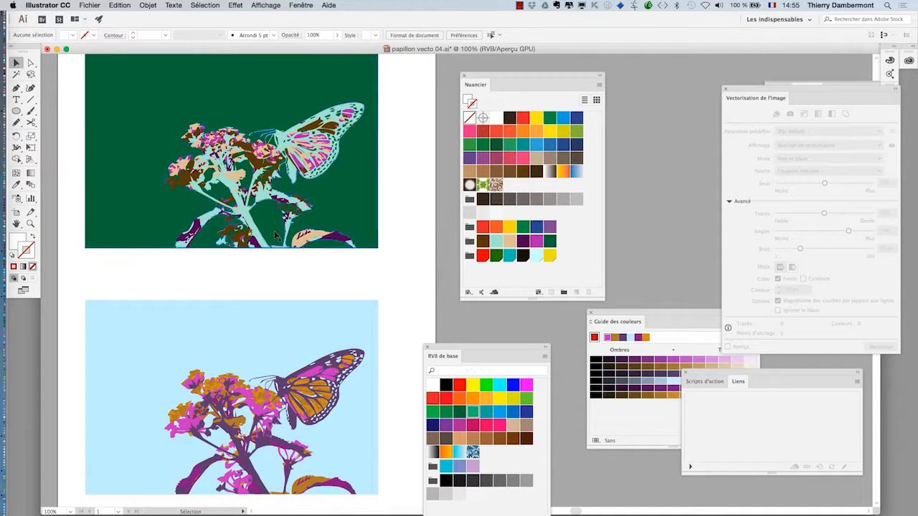